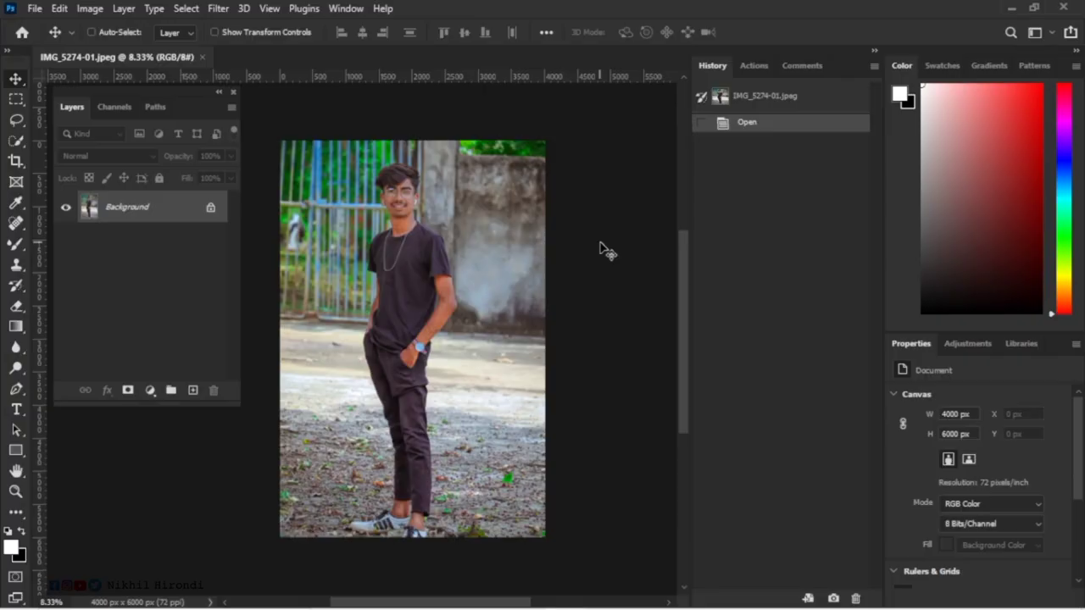
Duplicate the background photo as Layer 1 and zoom in on the face.
{"action": "key", "text": "ctrl+j"}
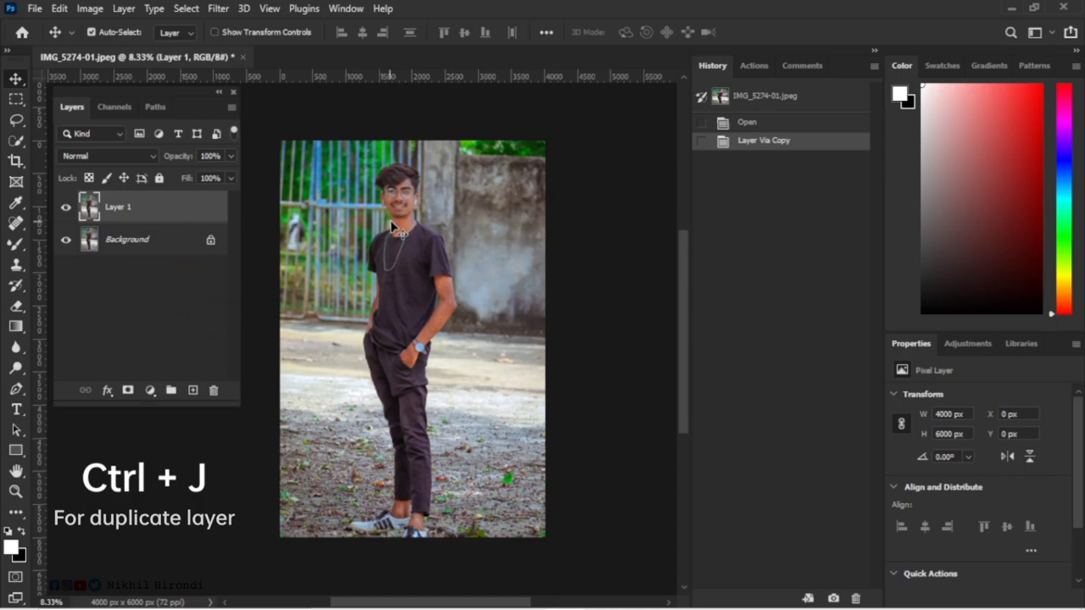
{"action": "scroll", "coordinate": [398, 220], "scroll_direction": "up", "scroll_amount": 1}
{"action": "scroll", "coordinate": [424, 203], "scroll_direction": "up", "scroll_amount": 1}
{"action": "scroll", "coordinate": [441, 191], "scroll_direction": "up", "scroll_amount": 1}
{"action": "scroll", "coordinate": [452, 179], "scroll_direction": "up", "scroll_amount": 1}
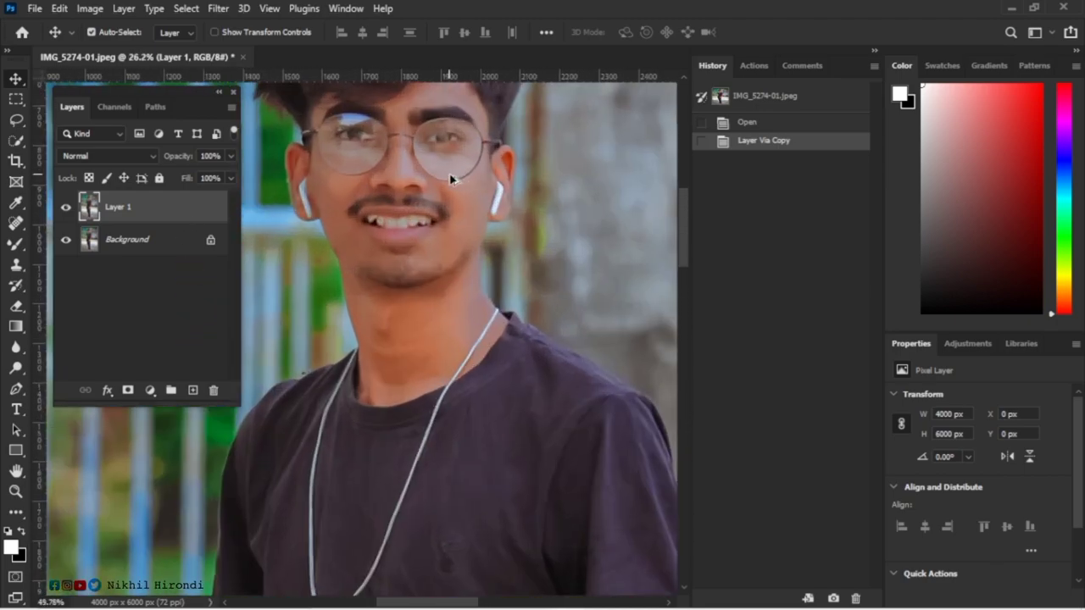
{"action": "scroll", "coordinate": [451, 179], "scroll_direction": "up", "scroll_amount": 2}
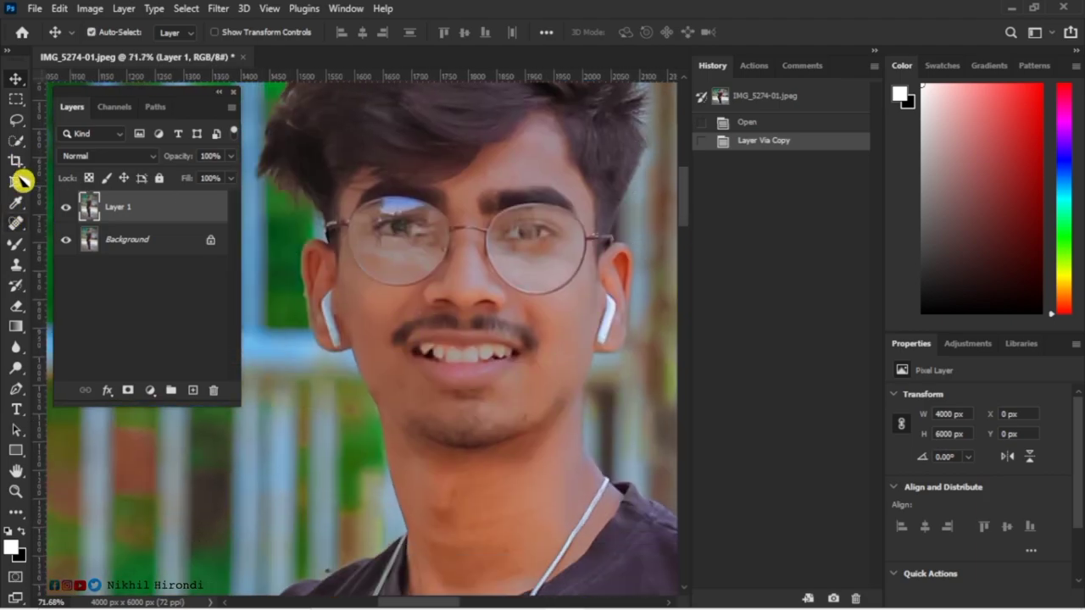
Use the Spot Healing Brush to heal the spot under the nose and two lower-face blemishes.
{"action": "left_click", "coordinate": [16, 223]}
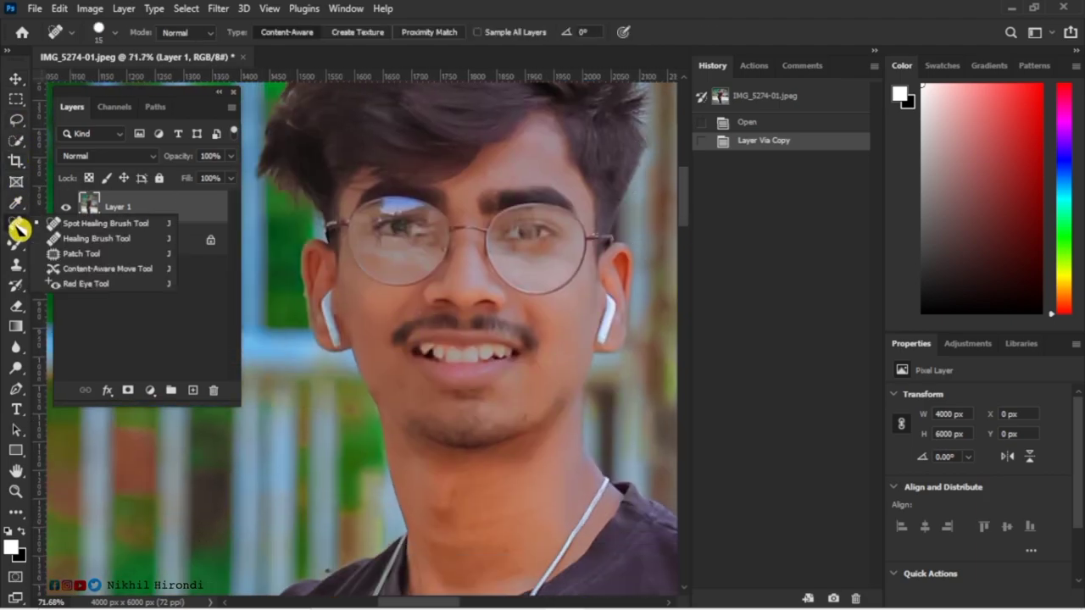
{"action": "left_click", "coordinate": [83, 224]}
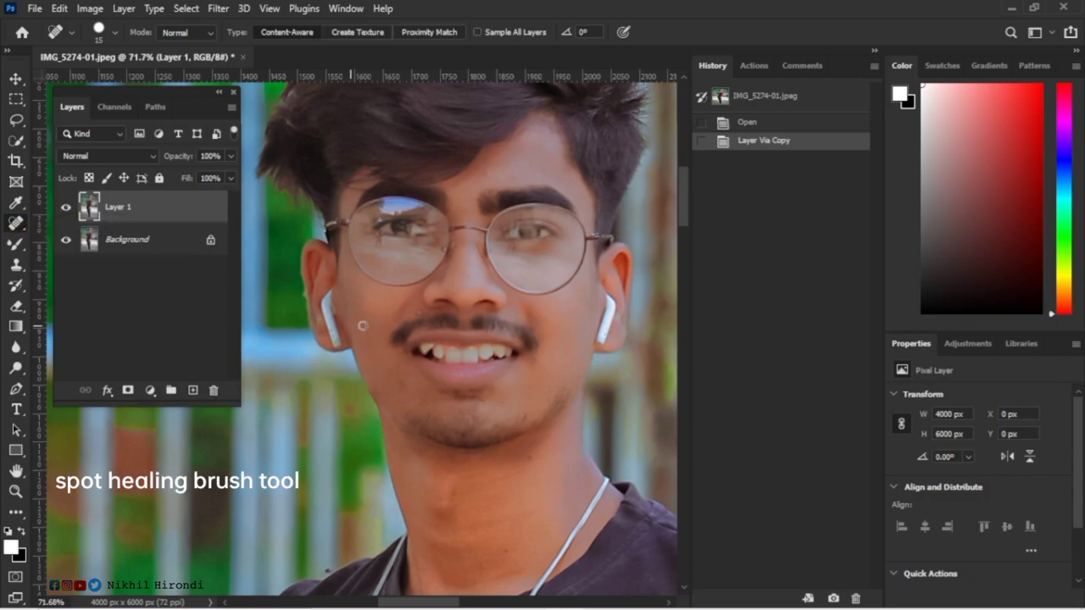
{"action": "scroll", "coordinate": [415, 313], "scroll_direction": "up", "scroll_amount": 5}
{"action": "left_click", "coordinate": [425, 308]}
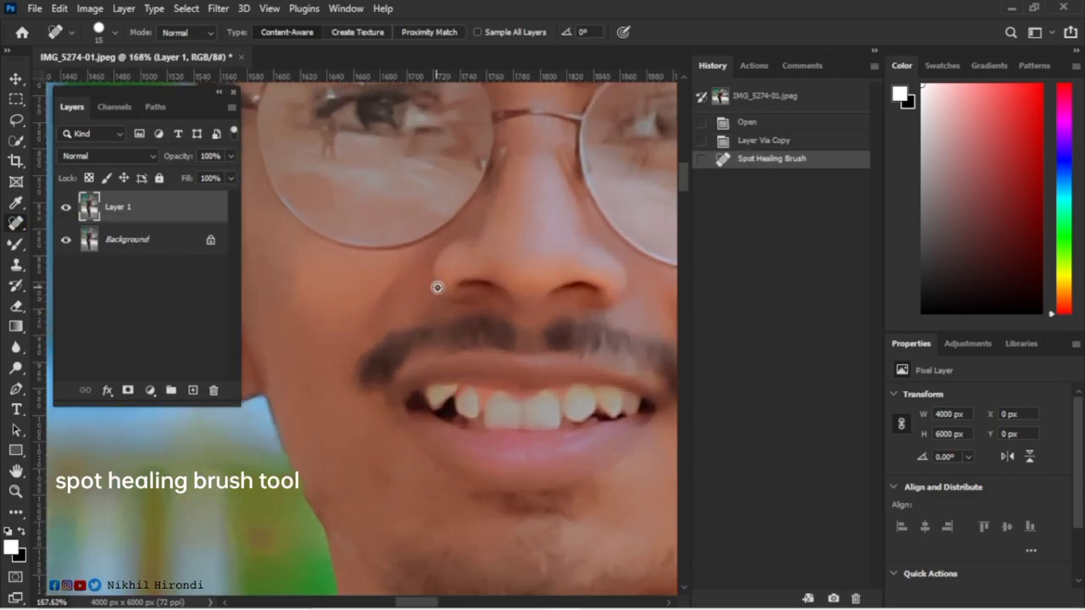
{"action": "scroll", "coordinate": [437, 285], "scroll_direction": "down", "scroll_amount": 3}
{"action": "scroll", "coordinate": [436, 284], "scroll_direction": "down", "scroll_amount": 3}
{"action": "scroll", "coordinate": [560, 373], "scroll_direction": "down", "scroll_amount": 2}
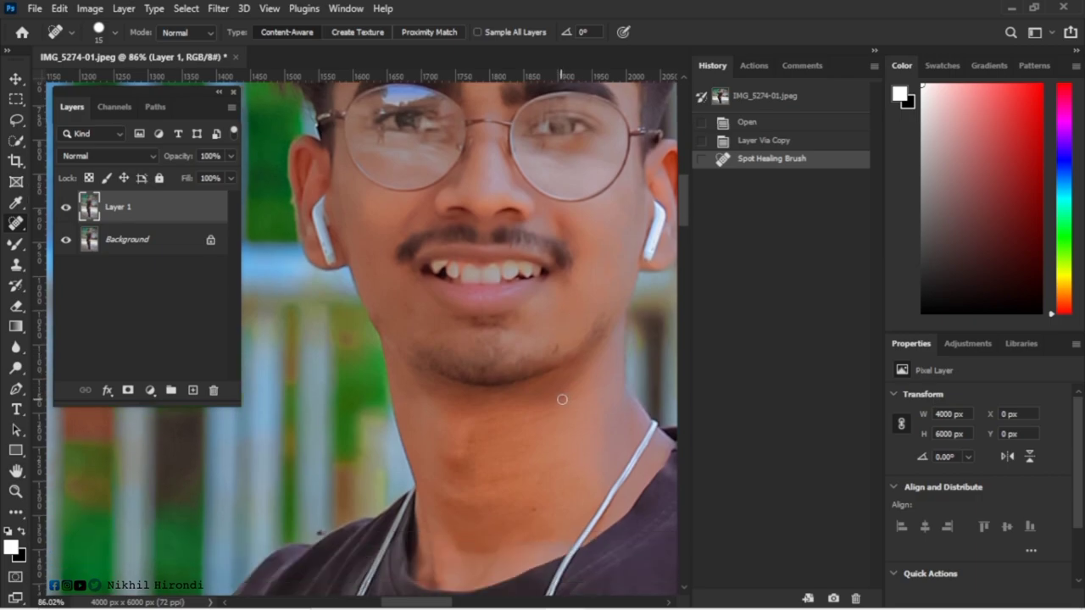
{"action": "left_click", "coordinate": [531, 512]}
{"action": "left_click", "coordinate": [556, 395]}
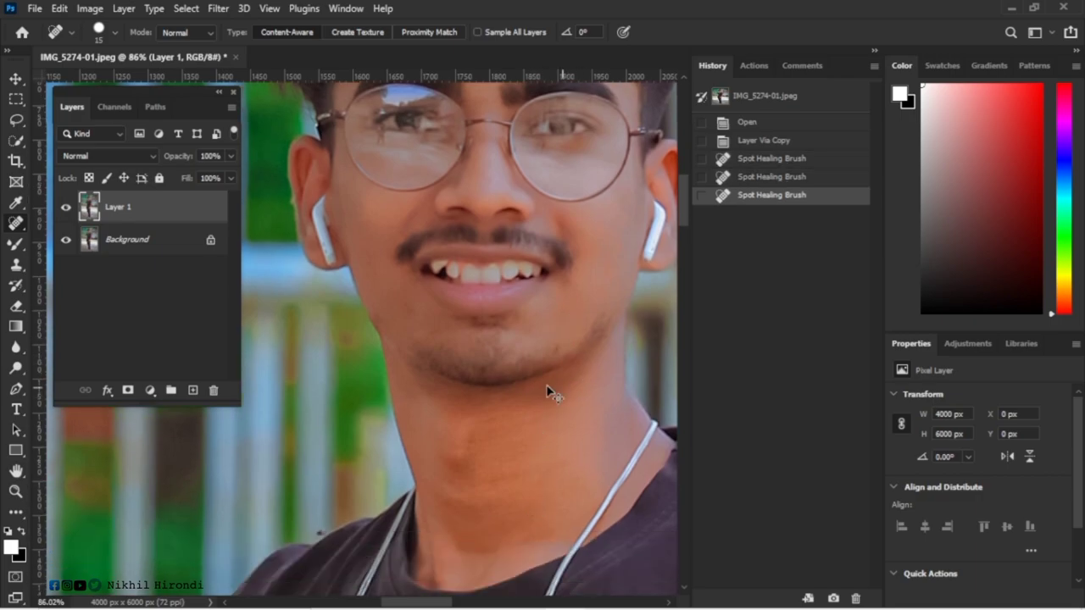
Heal the two spots on the forehead.
{"action": "scroll", "coordinate": [525, 397], "scroll_direction": "right", "scroll_amount": 2}
{"action": "scroll", "coordinate": [514, 399], "scroll_direction": "right", "scroll_amount": 1}
{"action": "scroll", "coordinate": [458, 379], "scroll_direction": "up", "scroll_amount": 2}
{"action": "scroll", "coordinate": [443, 308], "scroll_direction": "up", "scroll_amount": 3}
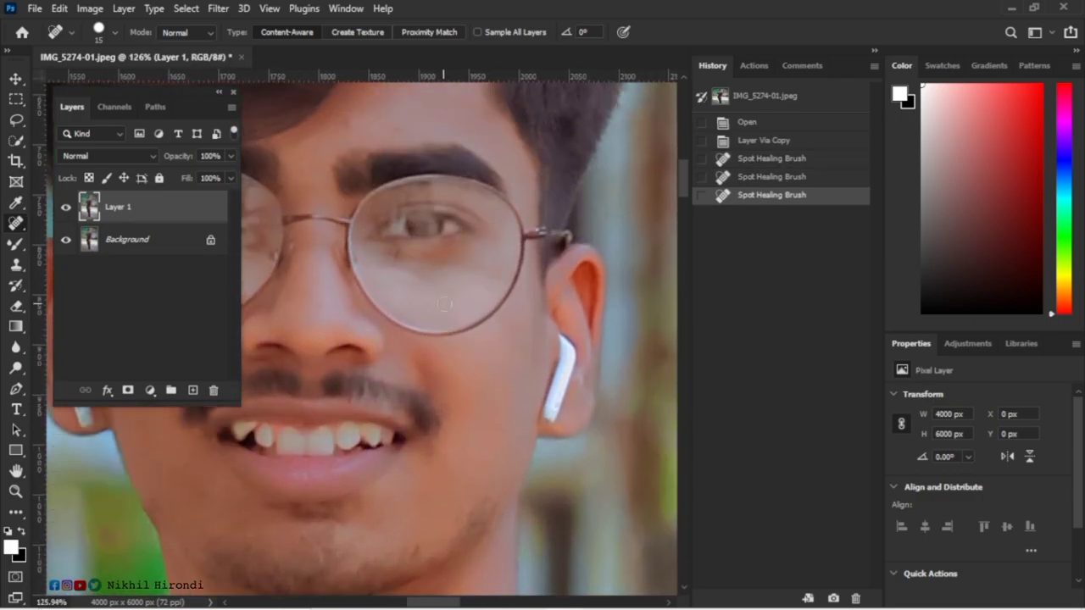
{"action": "scroll", "coordinate": [446, 301], "scroll_direction": "up", "scroll_amount": 2}
{"action": "left_click", "coordinate": [393, 177]}
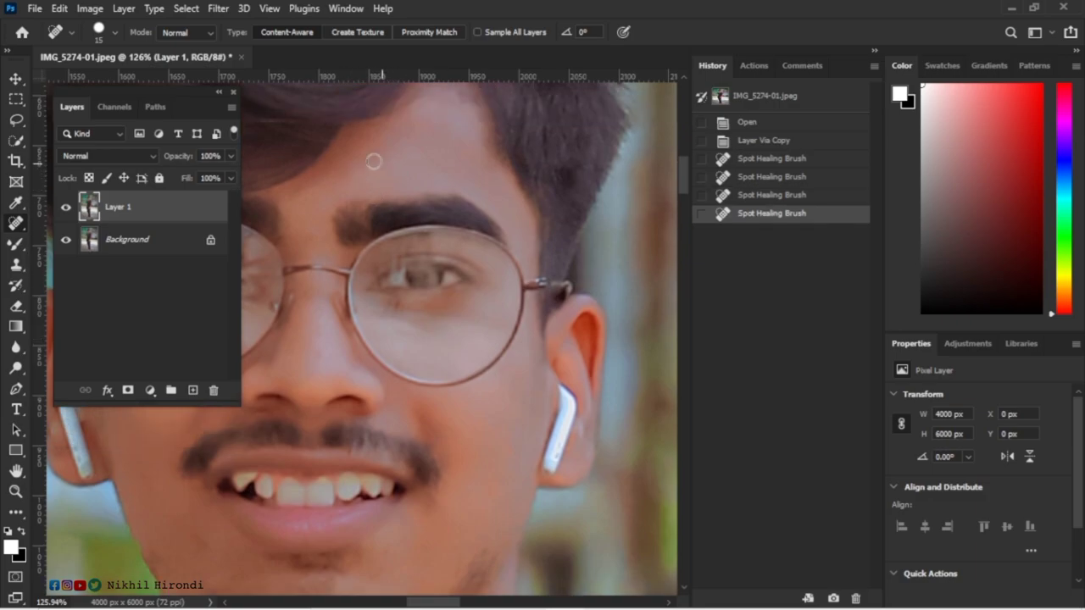
{"action": "left_click", "coordinate": [370, 161]}
{"action": "scroll", "coordinate": [399, 215], "scroll_direction": "left", "scroll_amount": 2}
{"action": "scroll", "coordinate": [399, 216], "scroll_direction": "left", "scroll_amount": 2}
{"action": "scroll", "coordinate": [398, 216], "scroll_direction": "down", "scroll_amount": 2}
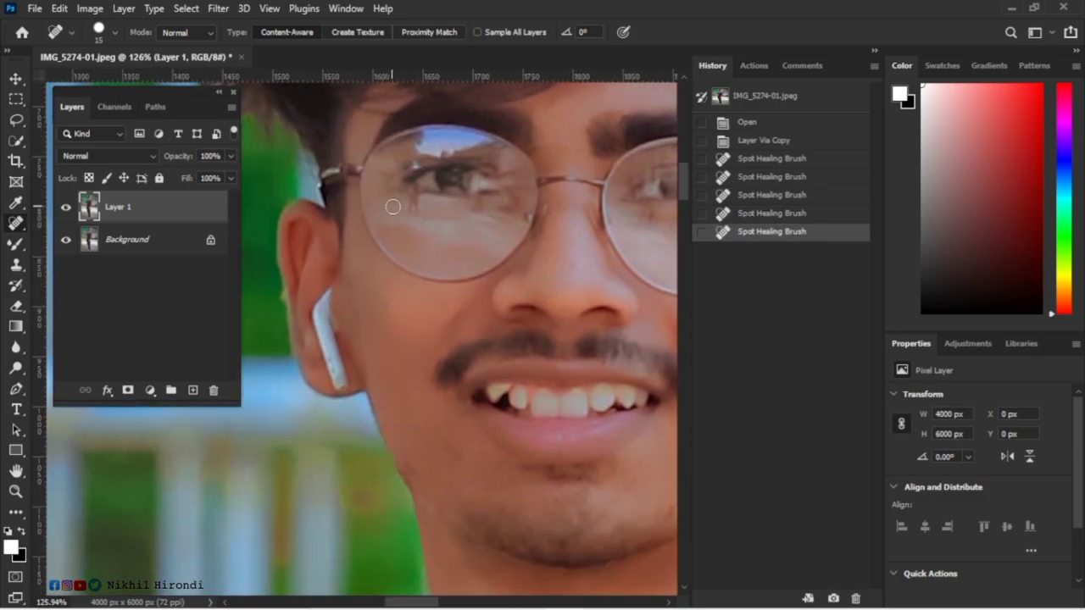
{"action": "scroll", "coordinate": [392, 206], "scroll_direction": "down", "scroll_amount": 3}
{"action": "scroll", "coordinate": [405, 215], "scroll_direction": "down", "scroll_amount": 2}
{"action": "scroll", "coordinate": [427, 230], "scroll_direction": "down", "scroll_amount": 1}
{"action": "scroll", "coordinate": [442, 243], "scroll_direction": "down", "scroll_amount": 3}
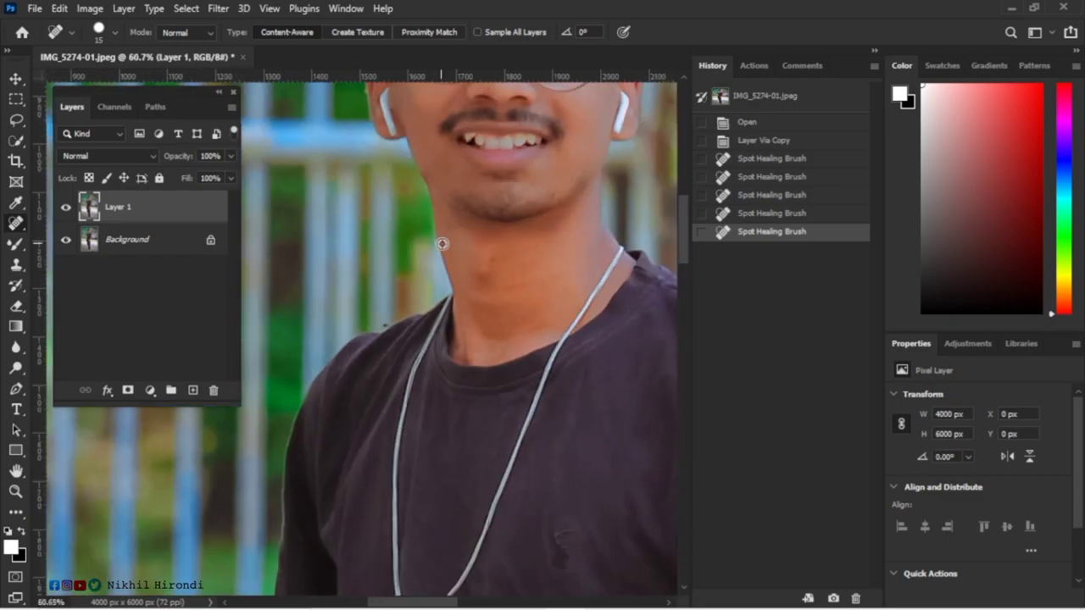
{"action": "scroll", "coordinate": [445, 240], "scroll_direction": "down", "scroll_amount": 2}
{"action": "scroll", "coordinate": [462, 231], "scroll_direction": "down", "scroll_amount": 1}
{"action": "scroll", "coordinate": [474, 222], "scroll_direction": "down", "scroll_amount": 1}
{"action": "scroll", "coordinate": [474, 222], "scroll_direction": "up", "scroll_amount": 1}
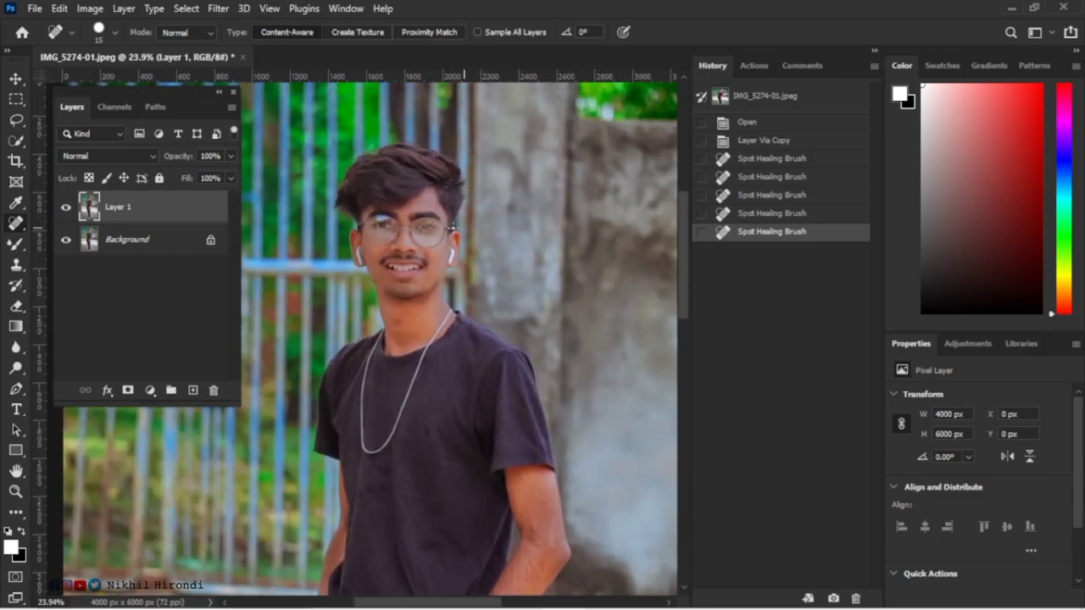
{"action": "scroll", "coordinate": [474, 222], "scroll_direction": "up", "scroll_amount": 1}
{"action": "scroll", "coordinate": [474, 222], "scroll_direction": "up", "scroll_amount": 1}
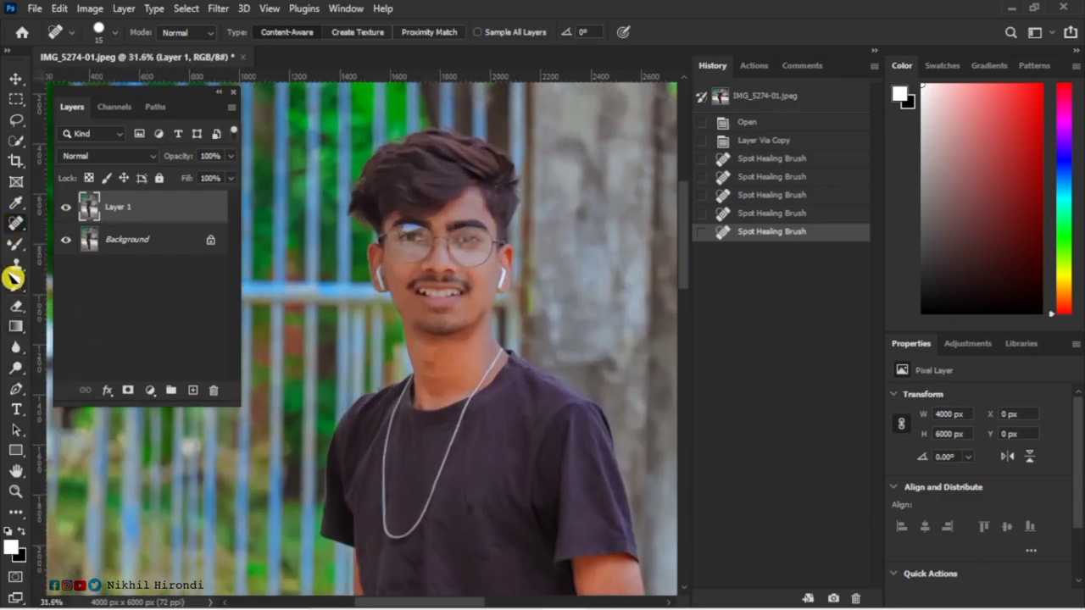
Select the Mixer Brush Tool and enlarge it to size 60.
{"action": "left_click_drag", "start_coordinate": [17, 246], "coordinate": [63, 297]}
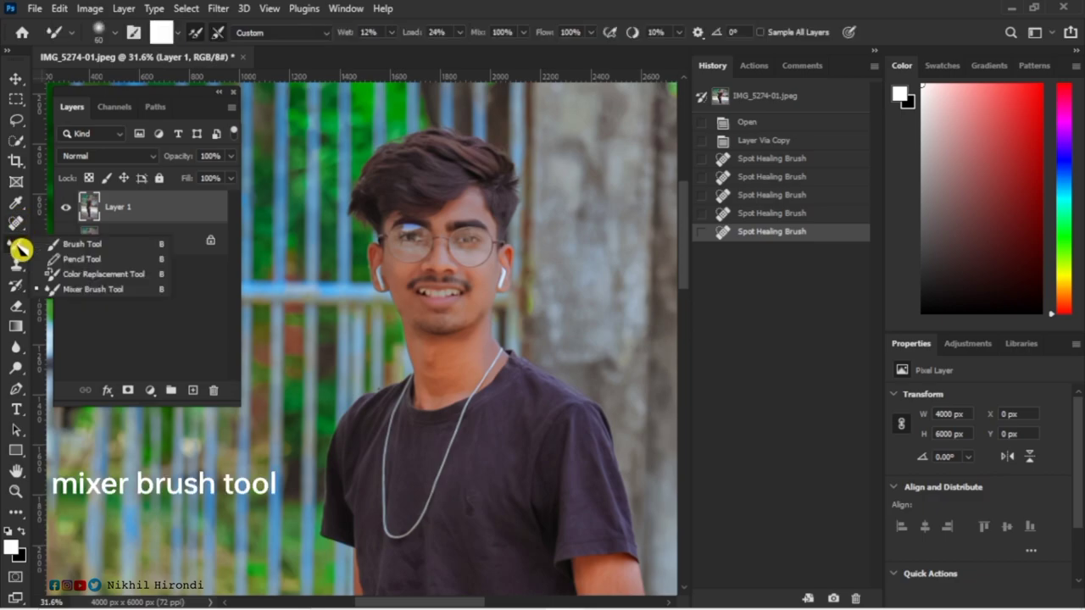
{"action": "left_click_drag", "start_coordinate": [17, 244], "coordinate": [83, 292]}
{"action": "left_click", "coordinate": [83, 293]}
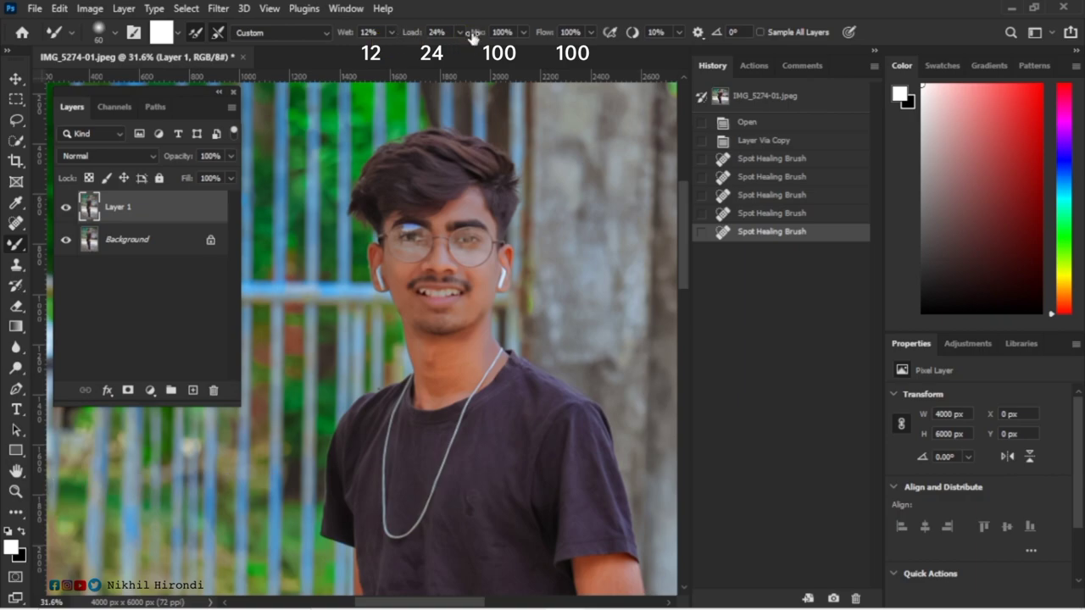
{"action": "scroll", "coordinate": [413, 284], "scroll_direction": "up", "scroll_amount": 3}
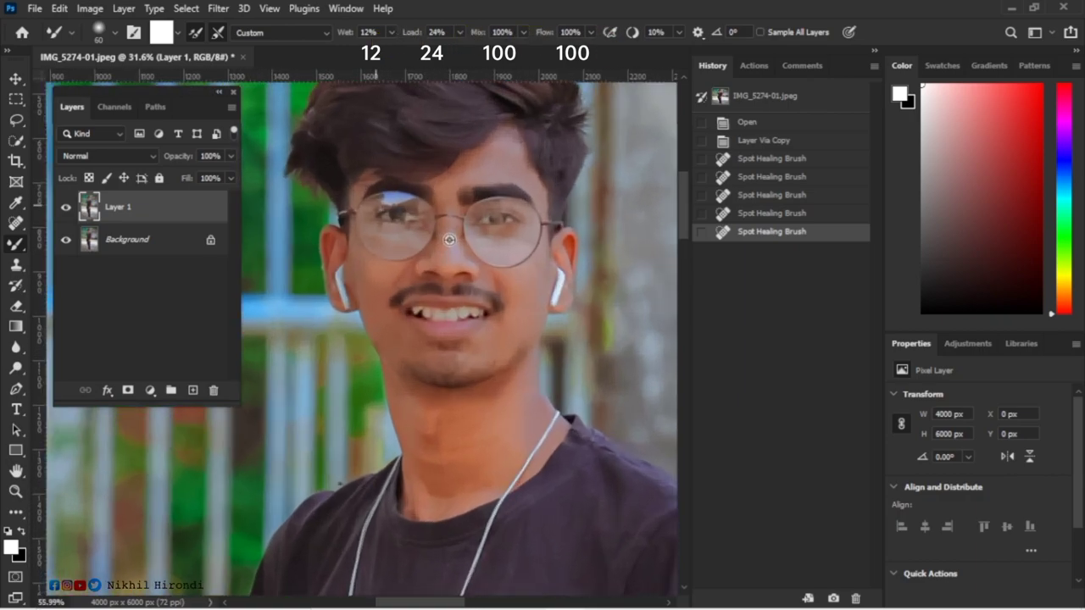
{"action": "scroll", "coordinate": [413, 284], "scroll_direction": "up", "scroll_amount": 1}
{"action": "scroll", "coordinate": [460, 218], "scroll_direction": "up", "scroll_amount": 2}
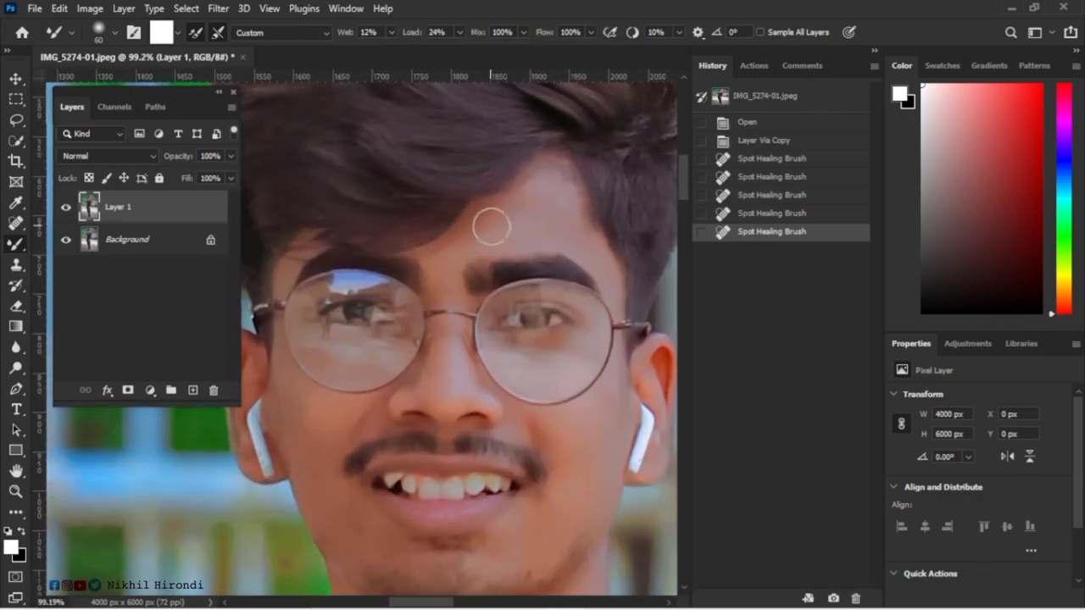
{"action": "key", "text": "bracketright"}
{"action": "key", "text": "bracketright"}
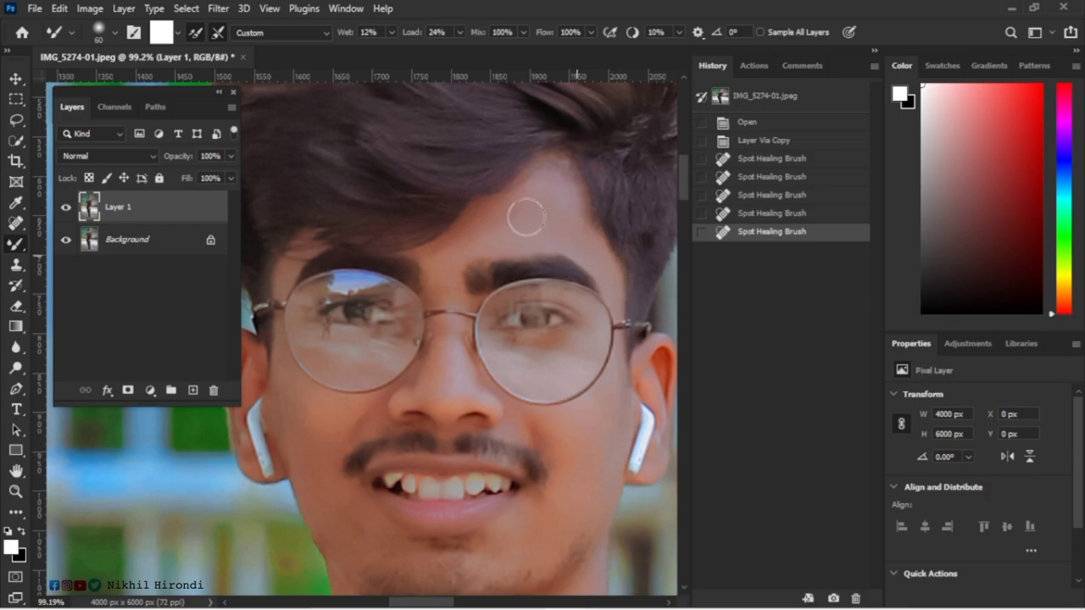
Smooth the skin on the forehead, lower face, beside the mouth and along the neck.
{"action": "left_click_drag", "start_coordinate": [526, 213], "coordinate": [448, 266]}
{"action": "left_click", "coordinate": [451, 287]}
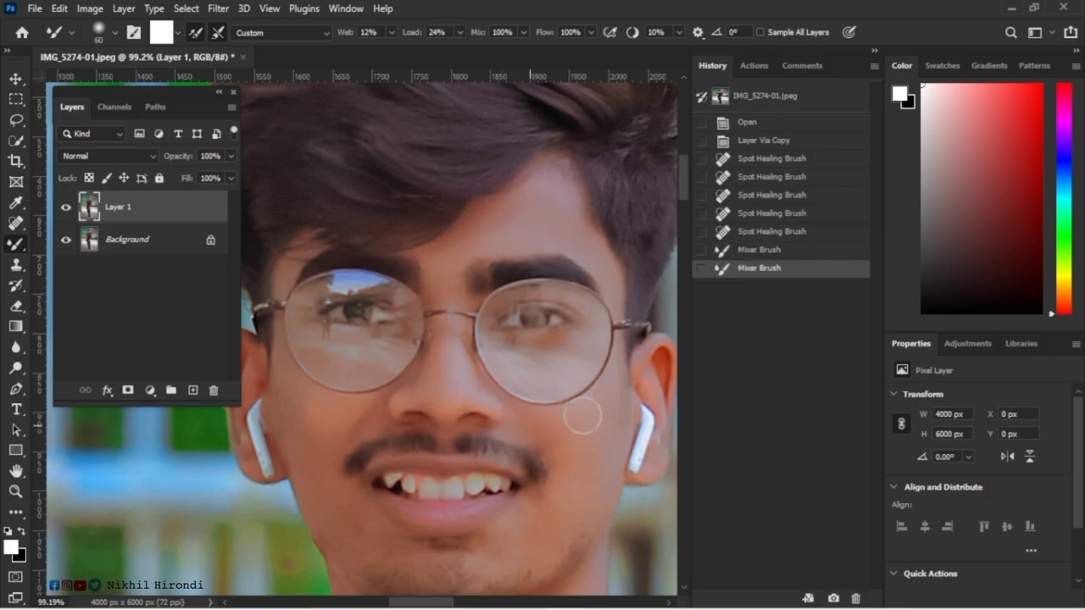
{"action": "left_click_drag", "start_coordinate": [589, 449], "coordinate": [557, 528]}
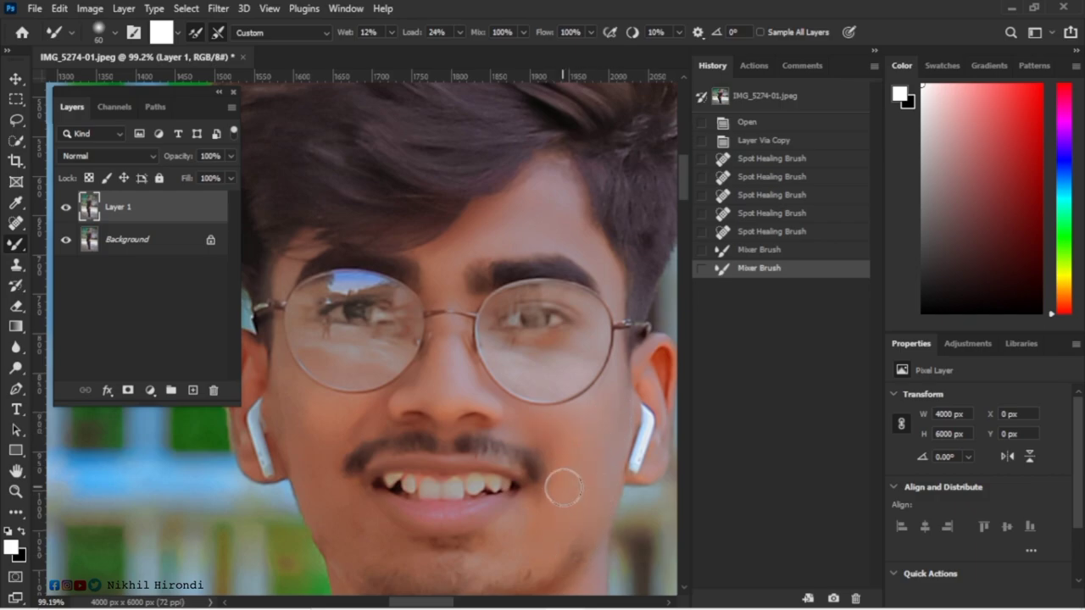
{"action": "scroll", "coordinate": [562, 489], "scroll_direction": "down", "scroll_amount": 5}
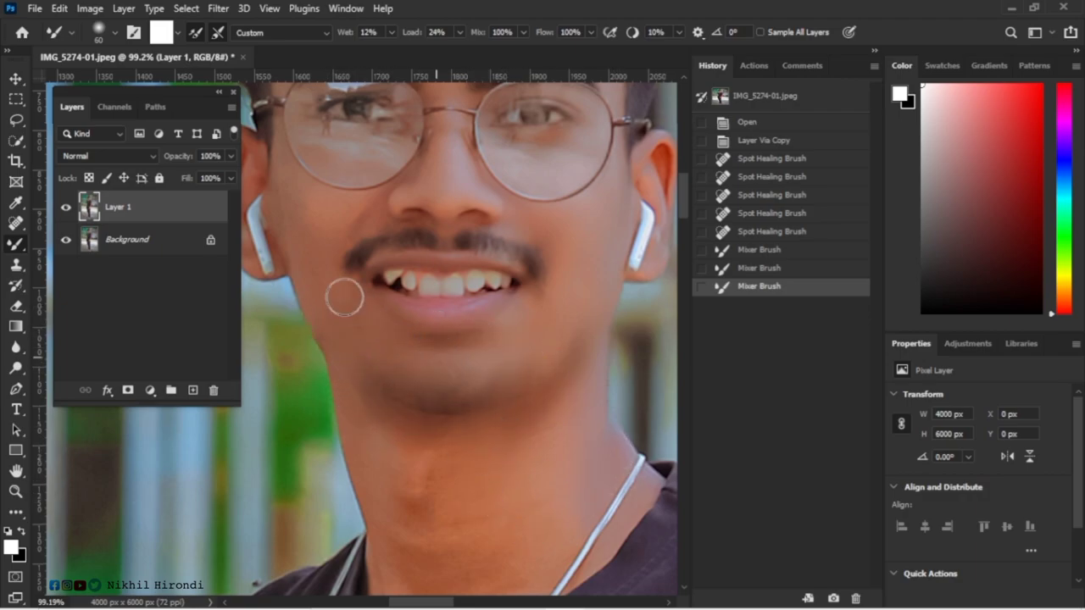
{"action": "left_click", "coordinate": [395, 467]}
{"action": "scroll", "coordinate": [402, 407], "scroll_direction": "down", "scroll_amount": 3}
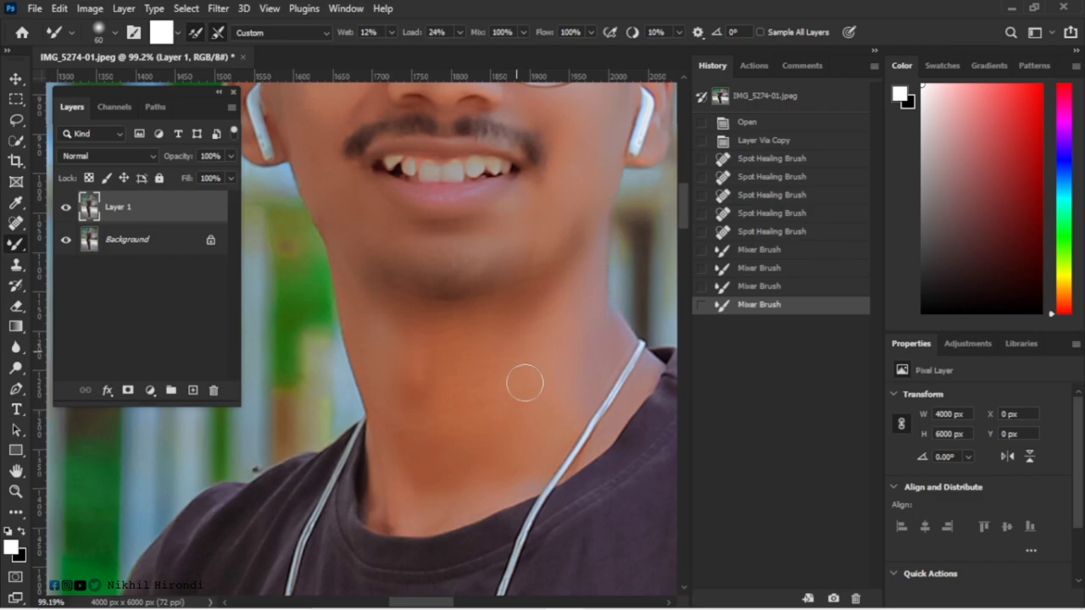
{"action": "left_click_drag", "start_coordinate": [525, 383], "coordinate": [622, 407]}
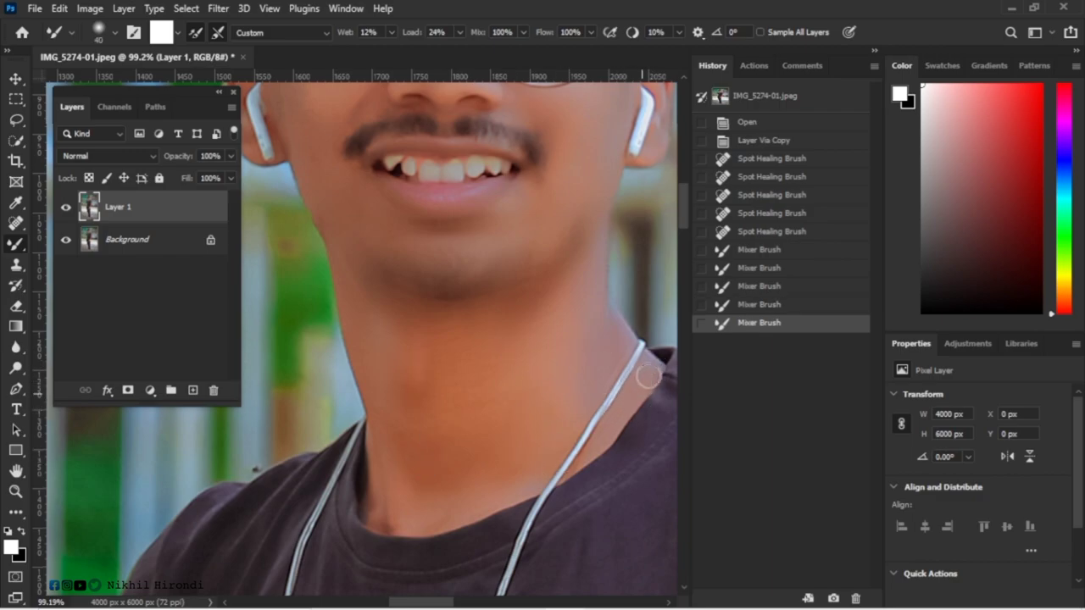
Smooth the cheek, the ear beside the glasses and earbud, and the side of the face.
{"action": "scroll", "coordinate": [437, 373], "scroll_direction": "up", "scroll_amount": 5}
{"action": "scroll", "coordinate": [431, 356], "scroll_direction": "left", "scroll_amount": 3}
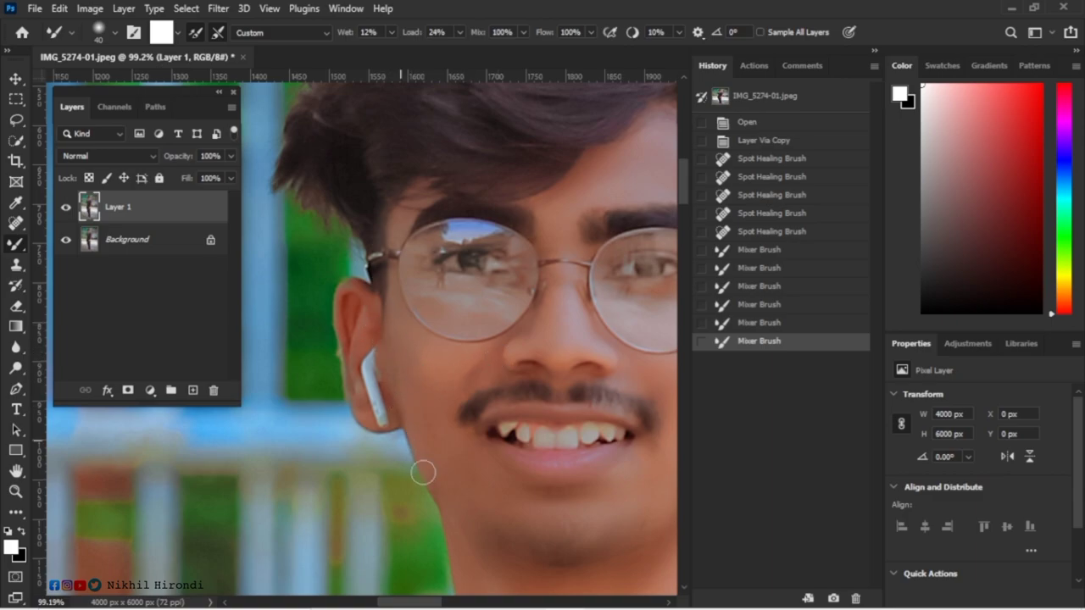
{"action": "left_click_drag", "start_coordinate": [492, 339], "coordinate": [475, 335]}
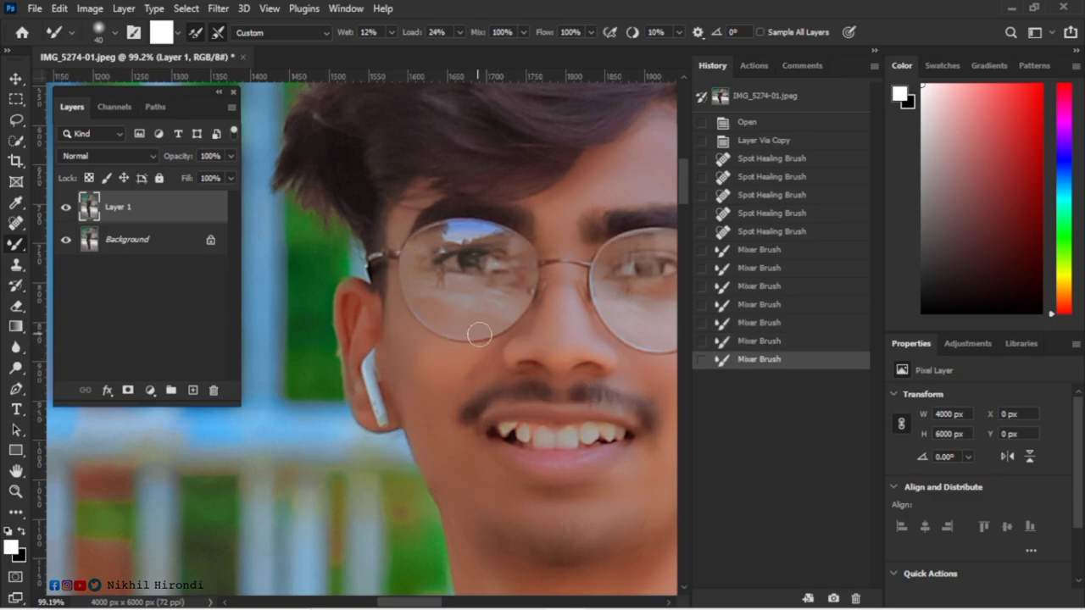
{"action": "scroll", "coordinate": [470, 319], "scroll_direction": "left", "scroll_amount": 3}
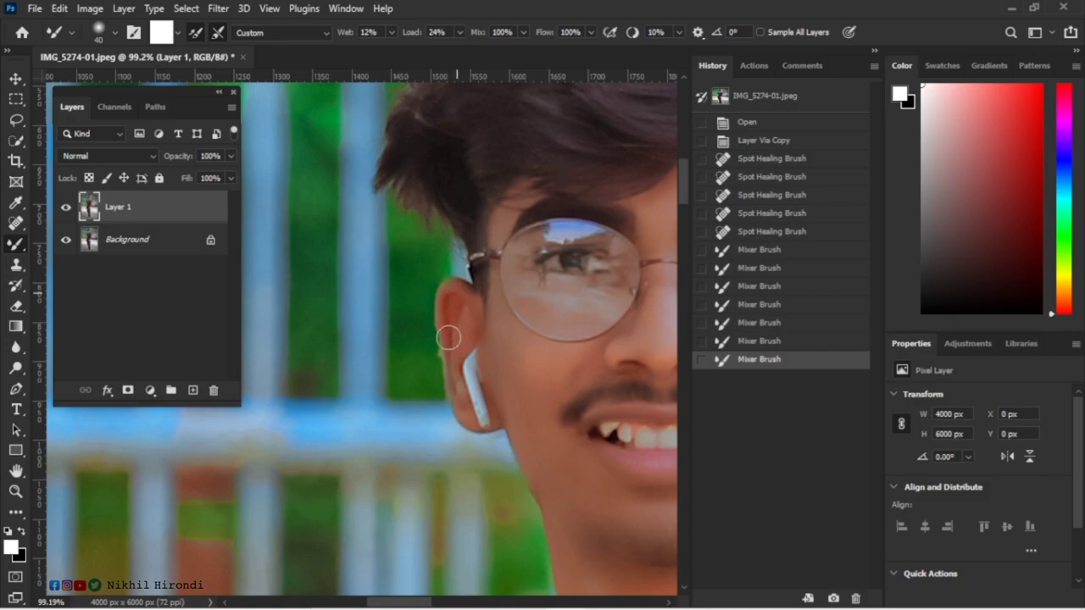
{"action": "left_click", "coordinate": [490, 424]}
{"action": "left_click", "coordinate": [498, 273]}
{"action": "left_click", "coordinate": [487, 271]}
{"action": "scroll", "coordinate": [500, 280], "scroll_direction": "up", "scroll_amount": 3}
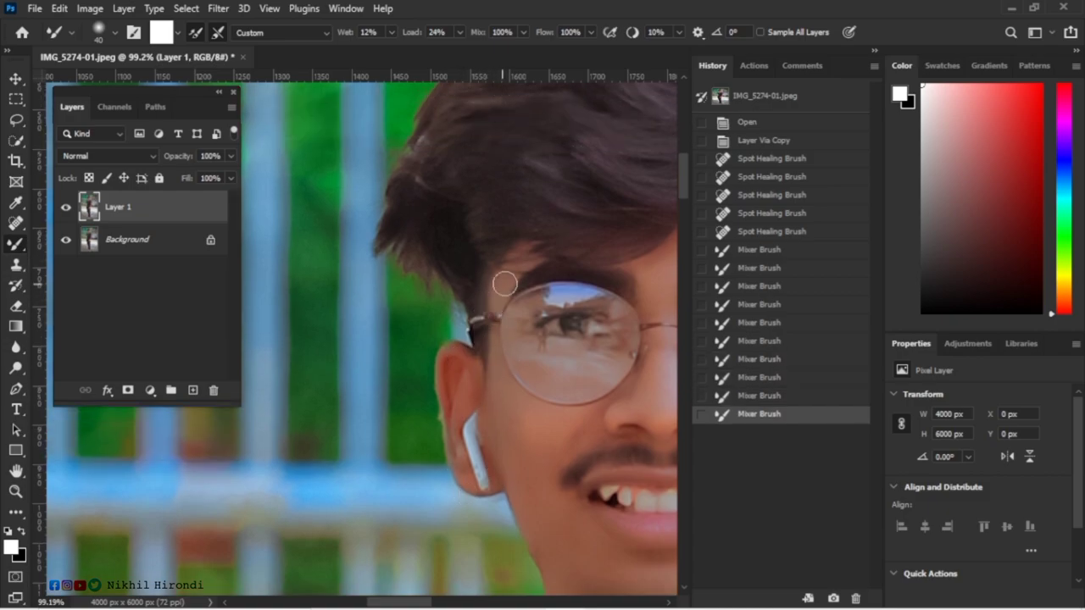
{"action": "left_click", "coordinate": [497, 302]}
{"action": "scroll", "coordinate": [475, 322], "scroll_direction": "right", "scroll_amount": 5}
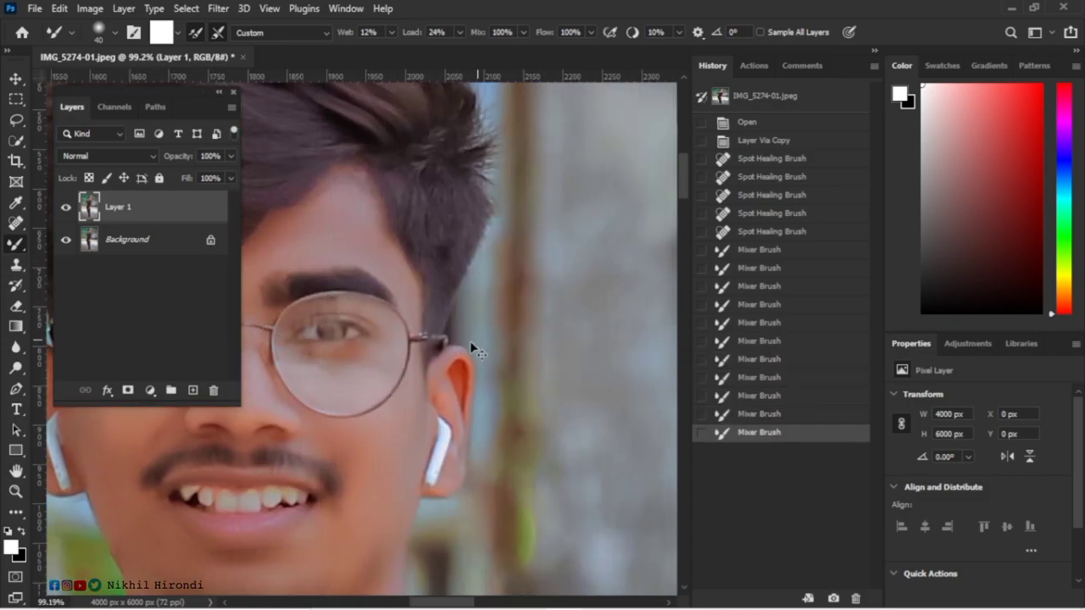
{"action": "scroll", "coordinate": [459, 339], "scroll_direction": "up", "scroll_amount": 2}
{"action": "mouse_move", "coordinate": [437, 208]}
{"action": "left_mouse_down"}
{"action": "mouse_move", "coordinate": [461, 260]}
{"action": "mouse_move", "coordinate": [430, 397]}
{"action": "mouse_move", "coordinate": [430, 291]}
{"action": "left_mouse_up"}
{"action": "scroll", "coordinate": [378, 315], "scroll_direction": "down", "scroll_amount": 5}
{"action": "scroll", "coordinate": [378, 315], "scroll_direction": "down", "scroll_amount": 2}
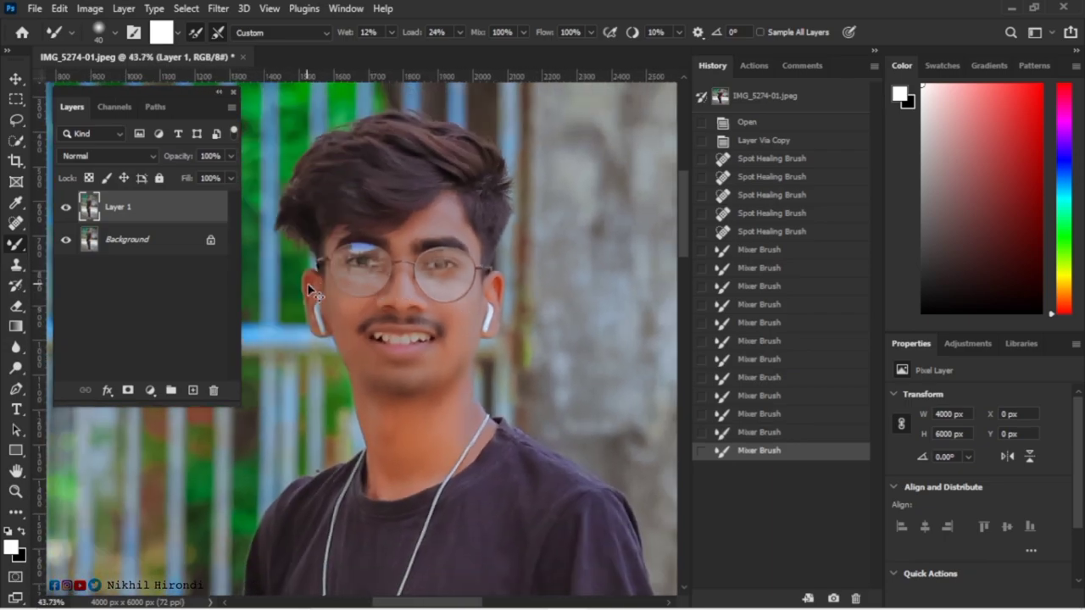
{"action": "scroll", "coordinate": [382, 305], "scroll_direction": "up", "scroll_amount": 4}
{"action": "scroll", "coordinate": [385, 293], "scroll_direction": "down", "scroll_amount": 1}
{"action": "left_click", "coordinate": [66, 207]}
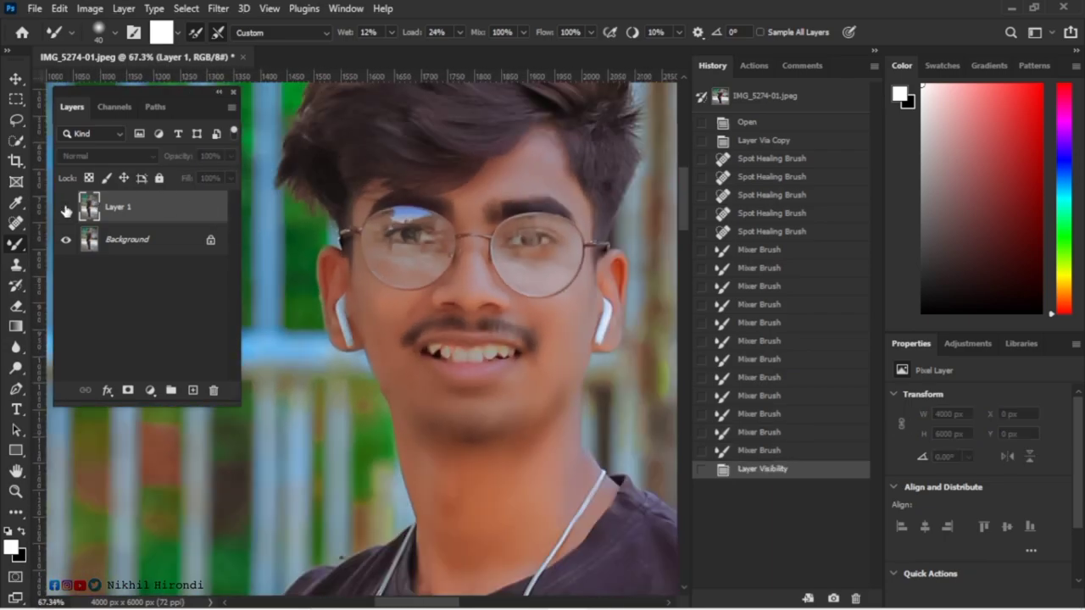
{"action": "left_click", "coordinate": [66, 209]}
{"action": "left_click", "coordinate": [66, 209]}
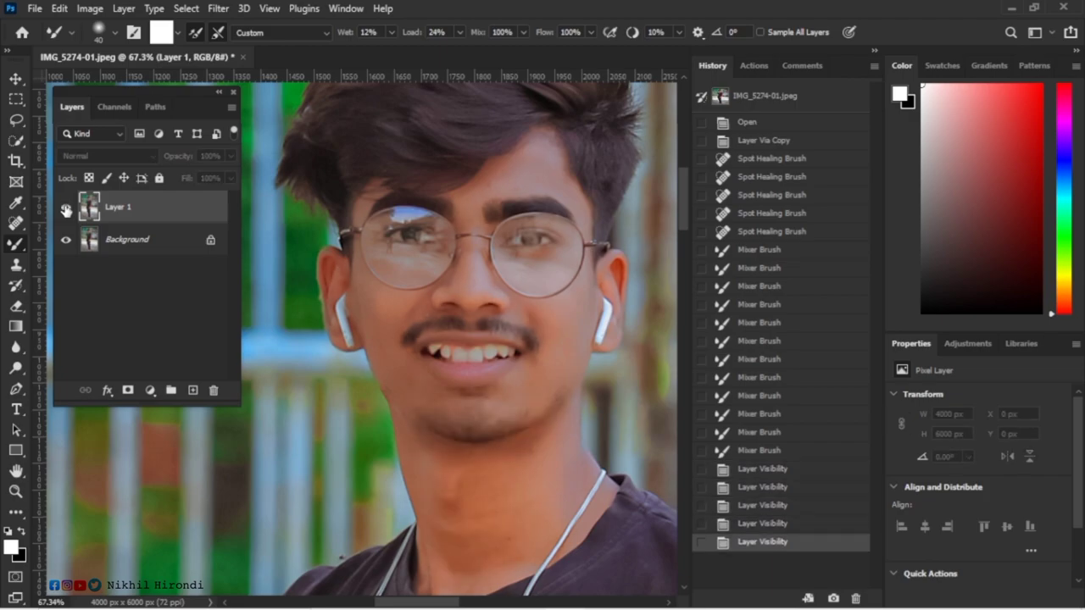
{"action": "scroll", "coordinate": [290, 243], "scroll_direction": "down", "scroll_amount": 3}
{"action": "scroll", "coordinate": [271, 234], "scroll_direction": "down", "scroll_amount": 3}
{"action": "key", "text": "v"}
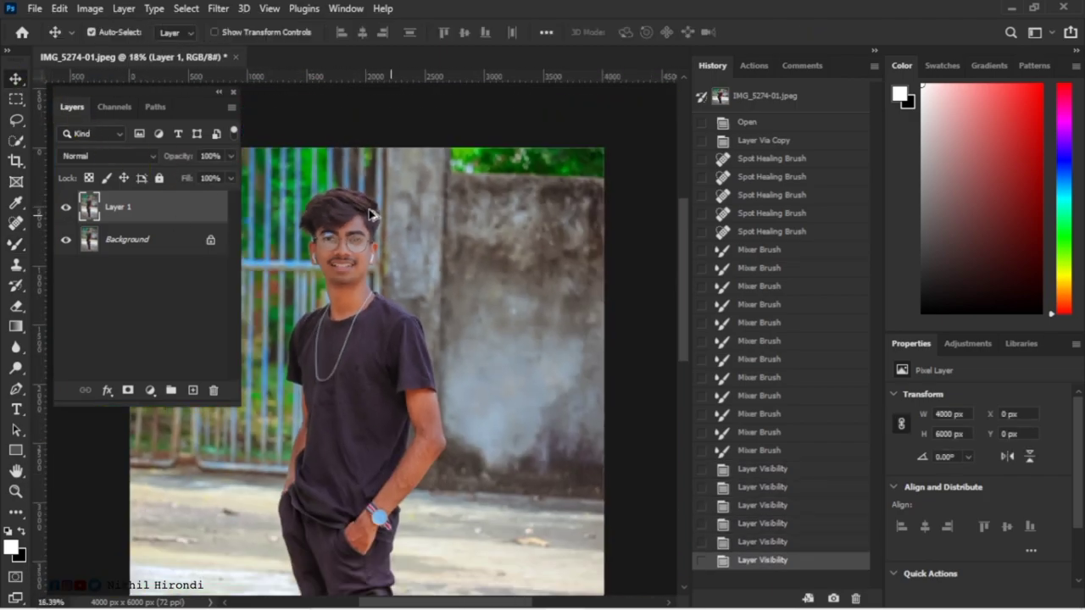
{"action": "scroll", "coordinate": [377, 216], "scroll_direction": "down", "scroll_amount": 4}
{"action": "scroll", "coordinate": [377, 216], "scroll_direction": "up", "scroll_amount": 2}
{"action": "scroll", "coordinate": [378, 216], "scroll_direction": "down", "scroll_amount": 1}
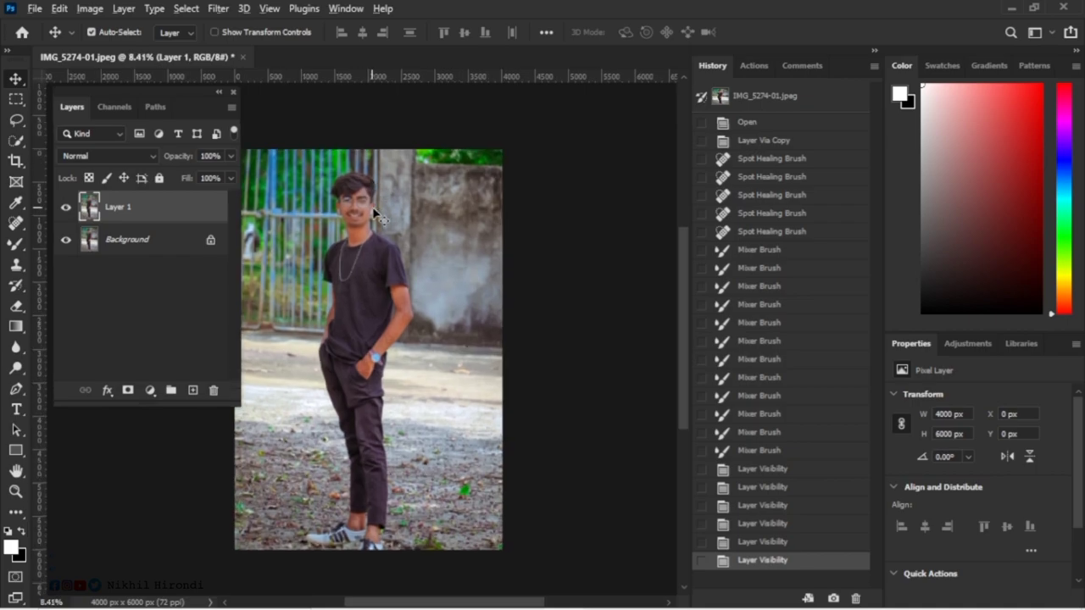
{"action": "scroll", "coordinate": [377, 216], "scroll_direction": "left", "scroll_amount": 1}
{"action": "left_click", "coordinate": [20, 286]}
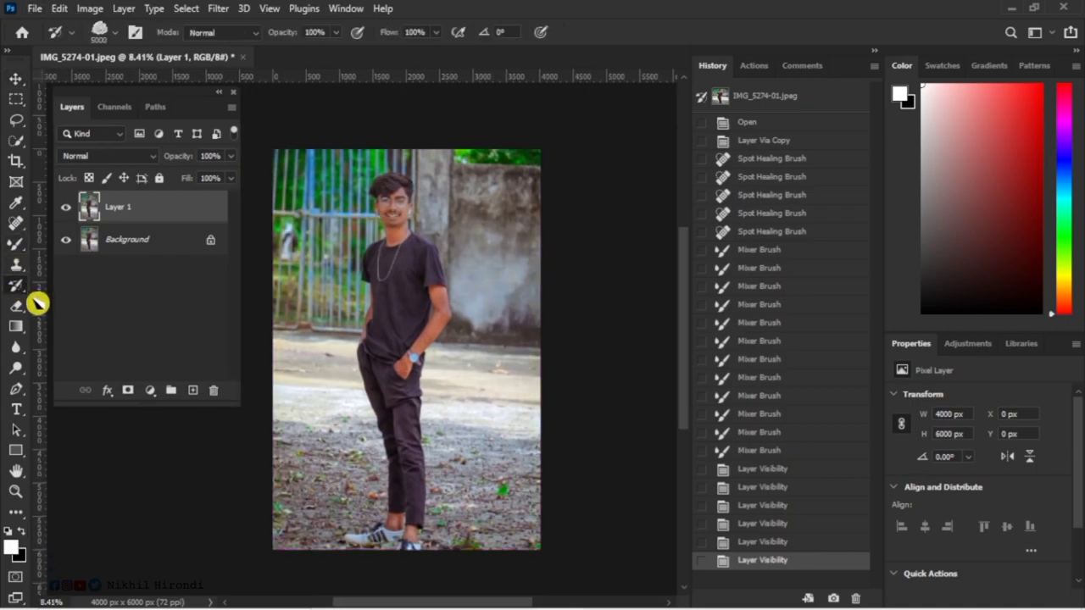
{"action": "right_click", "coordinate": [22, 286]}
Heal the two dark spots on the forearm with the Spot Healing Brush.
{"action": "left_click", "coordinate": [17, 249]}
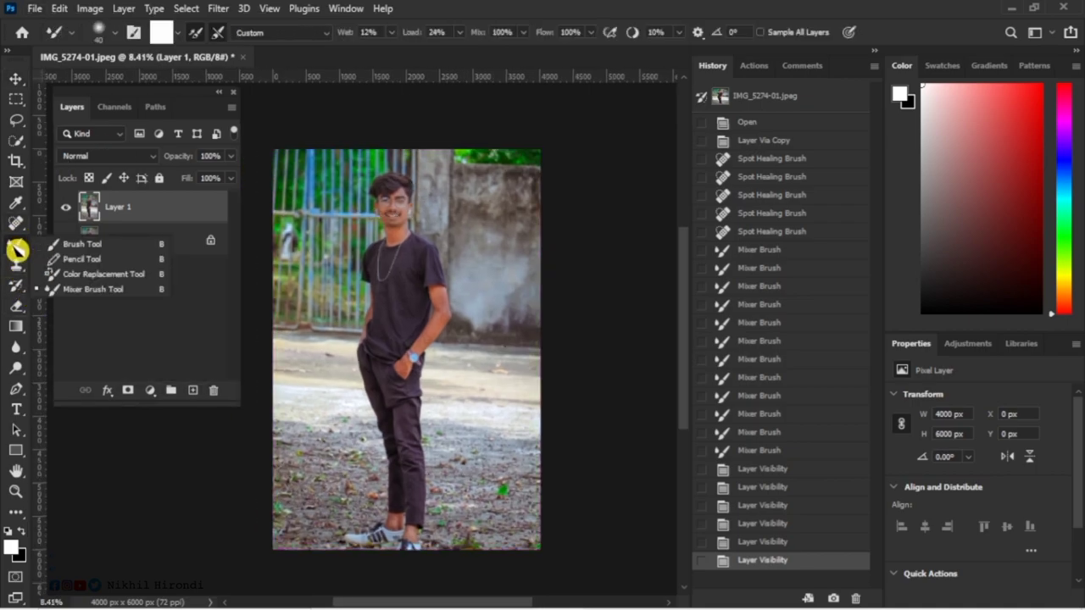
{"action": "scroll", "coordinate": [378, 317], "scroll_direction": "up", "scroll_amount": 5}
{"action": "scroll", "coordinate": [463, 294], "scroll_direction": "up", "scroll_amount": 2}
{"action": "scroll", "coordinate": [514, 274], "scroll_direction": "up", "scroll_amount": 1}
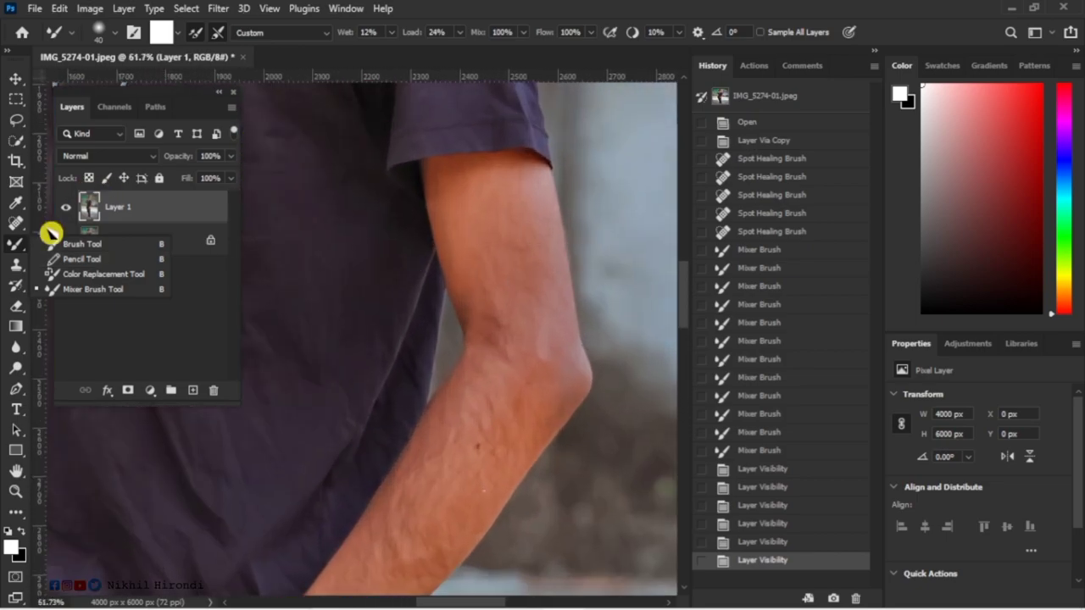
{"action": "left_click", "coordinate": [15, 223]}
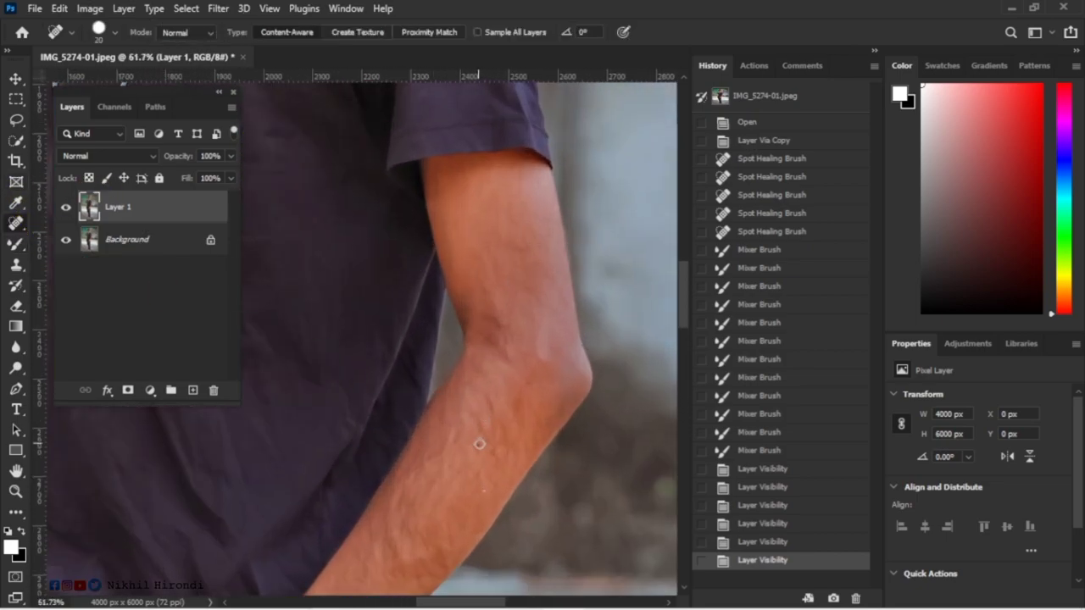
{"action": "left_click", "coordinate": [502, 417]}
{"action": "scroll", "coordinate": [503, 417], "scroll_direction": "down", "scroll_amount": 3}
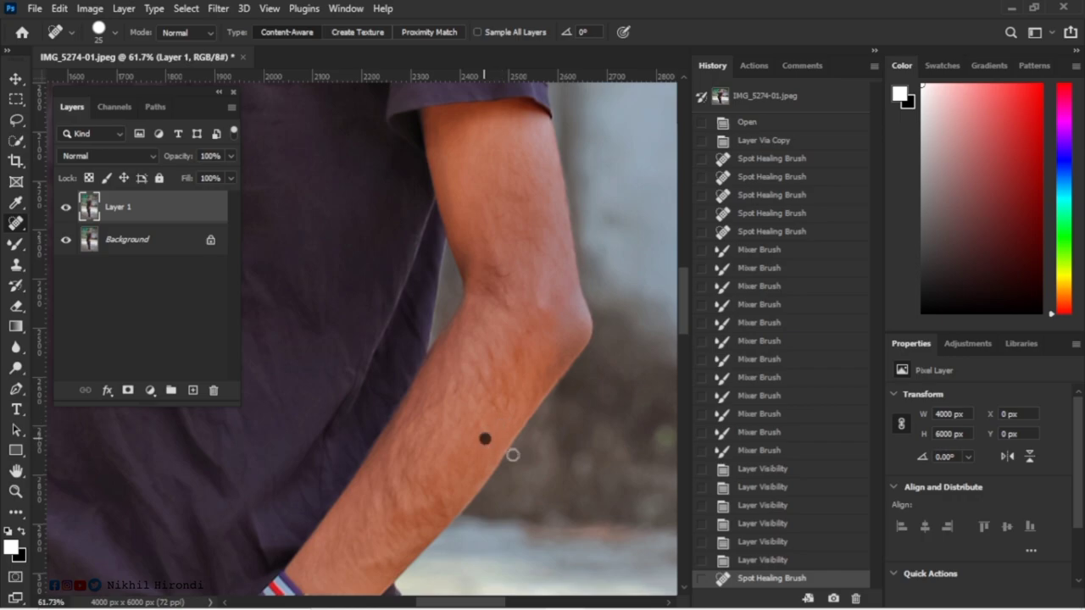
{"action": "left_click", "coordinate": [485, 438]}
Smooth the forearm skin with the Mixer Brush enlarged to size 70.
{"action": "left_click", "coordinate": [16, 243]}
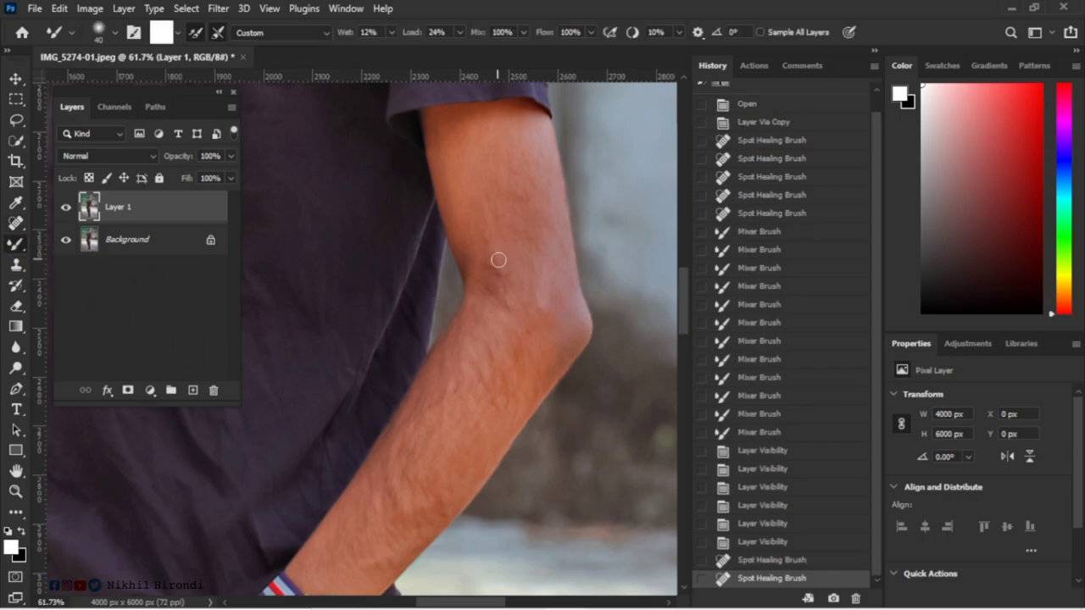
{"action": "key", "text": "bracketright"}
{"action": "left_click_drag", "start_coordinate": [509, 239], "coordinate": [507, 224]}
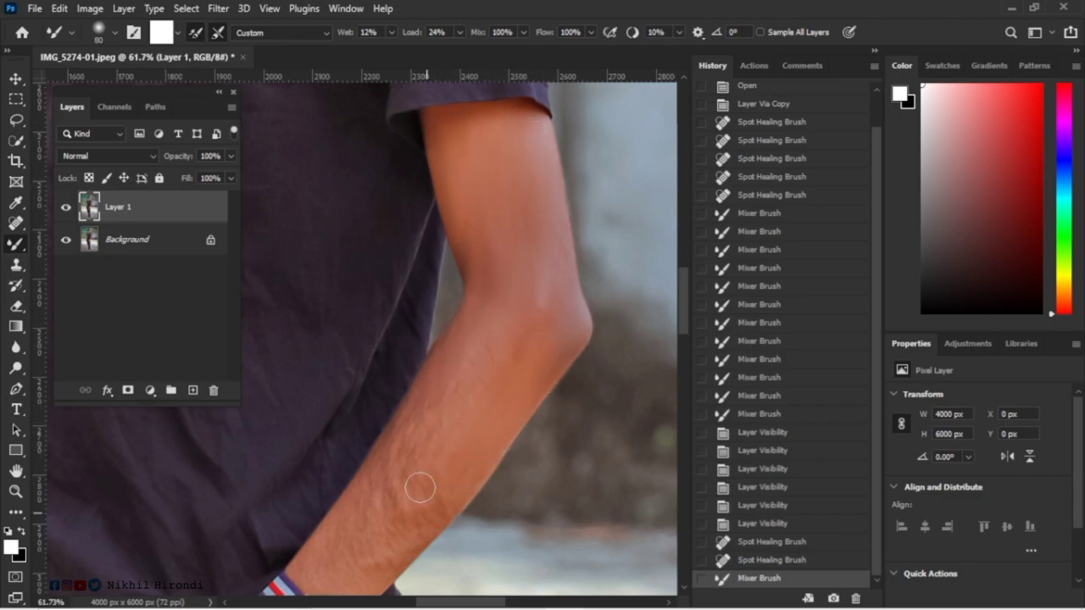
{"action": "scroll", "coordinate": [379, 472], "scroll_direction": "down", "scroll_amount": 2}
{"action": "scroll", "coordinate": [431, 305], "scroll_direction": "down", "scroll_amount": 3}
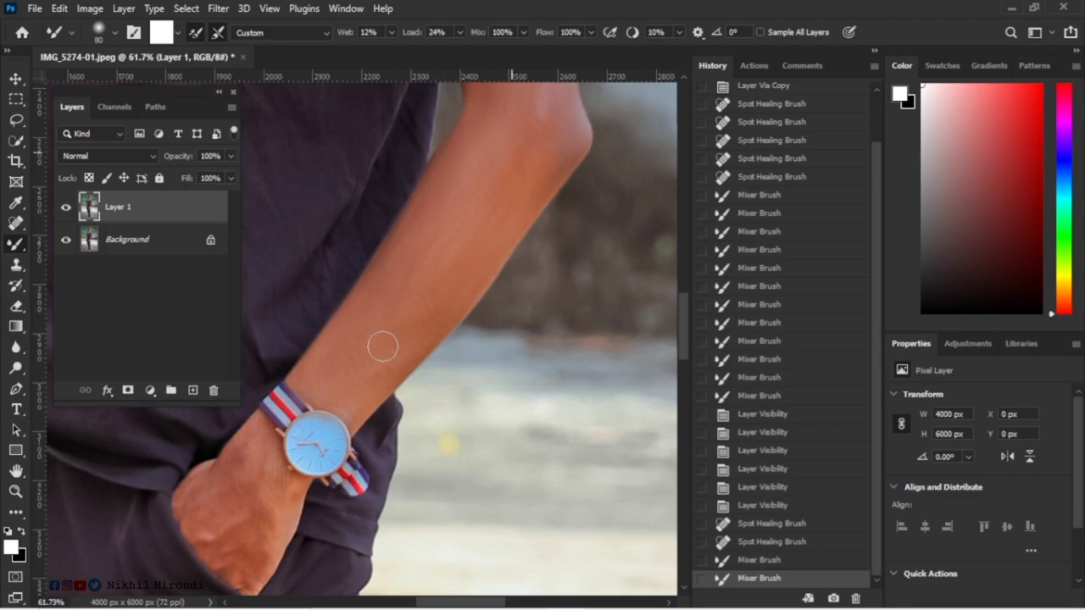
Smooth the lower arm above the watch, the wrist and hand, and the arm beside the shirt.
{"action": "left_click_drag", "start_coordinate": [382, 346], "coordinate": [420, 322]}
{"action": "scroll", "coordinate": [417, 322], "scroll_direction": "left", "scroll_amount": 2}
{"action": "scroll", "coordinate": [356, 331], "scroll_direction": "down", "scroll_amount": 3}
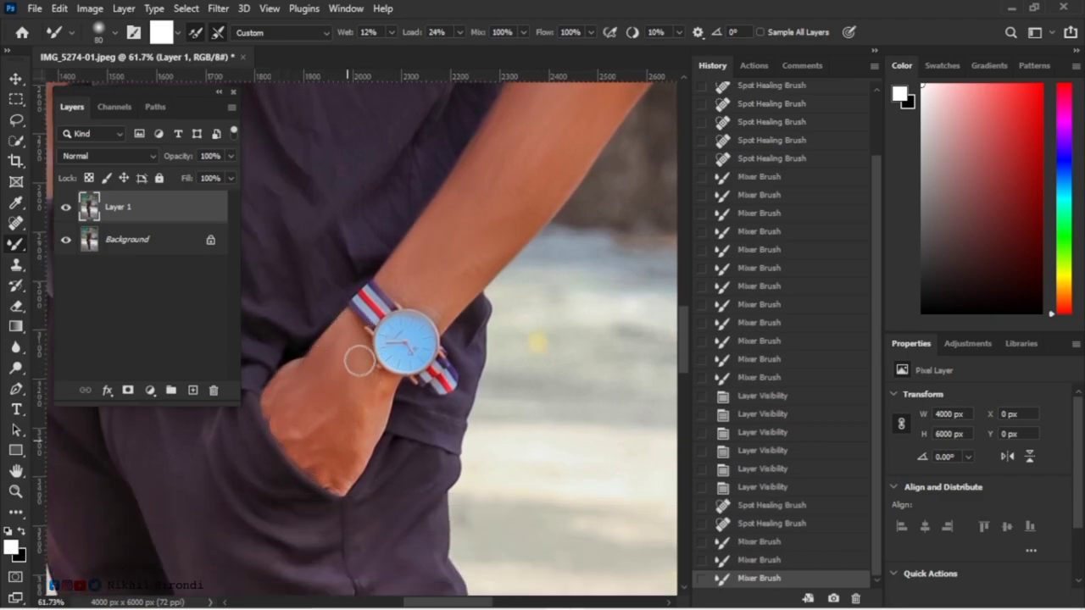
{"action": "left_click_drag", "start_coordinate": [376, 388], "coordinate": [300, 446]}
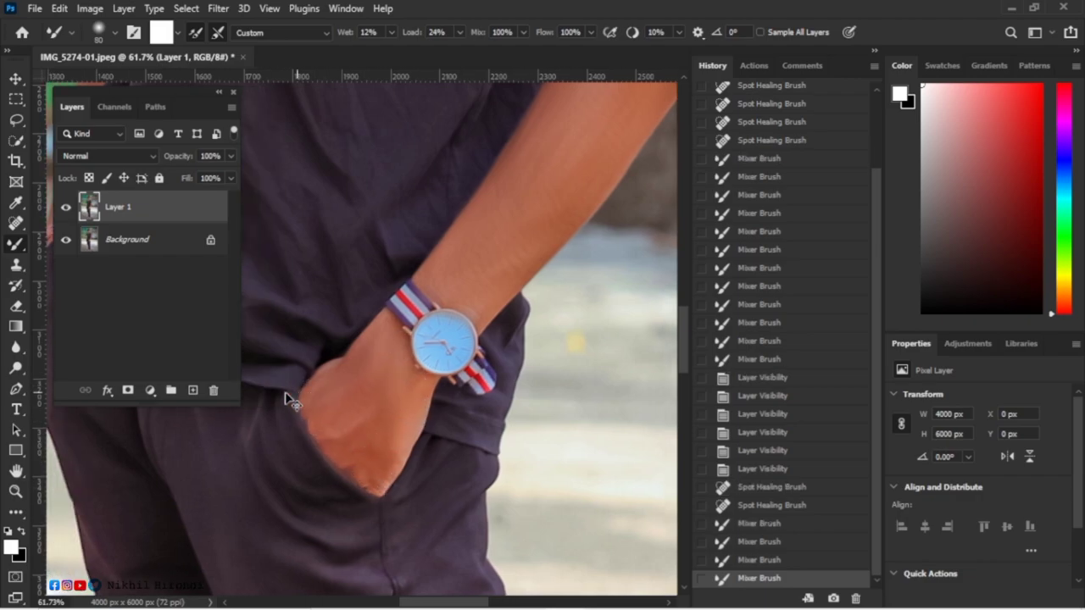
{"action": "scroll", "coordinate": [280, 399], "scroll_direction": "left", "scroll_amount": 5}
{"action": "scroll", "coordinate": [339, 339], "scroll_direction": "up", "scroll_amount": 3}
{"action": "scroll", "coordinate": [390, 242], "scroll_direction": "up", "scroll_amount": 4}
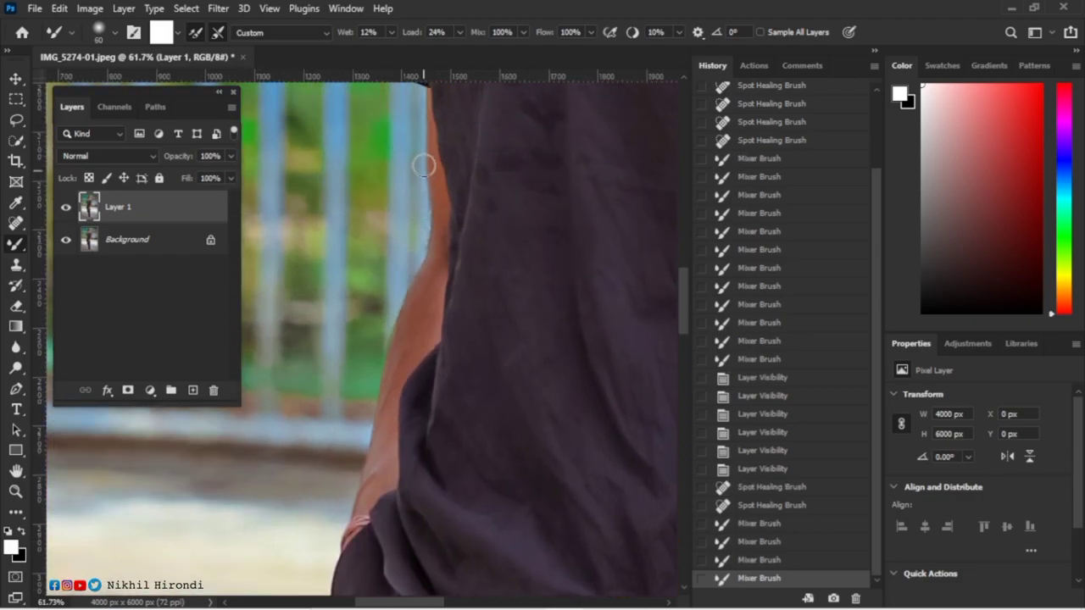
{"action": "scroll", "coordinate": [424, 138], "scroll_direction": "up", "scroll_amount": 2}
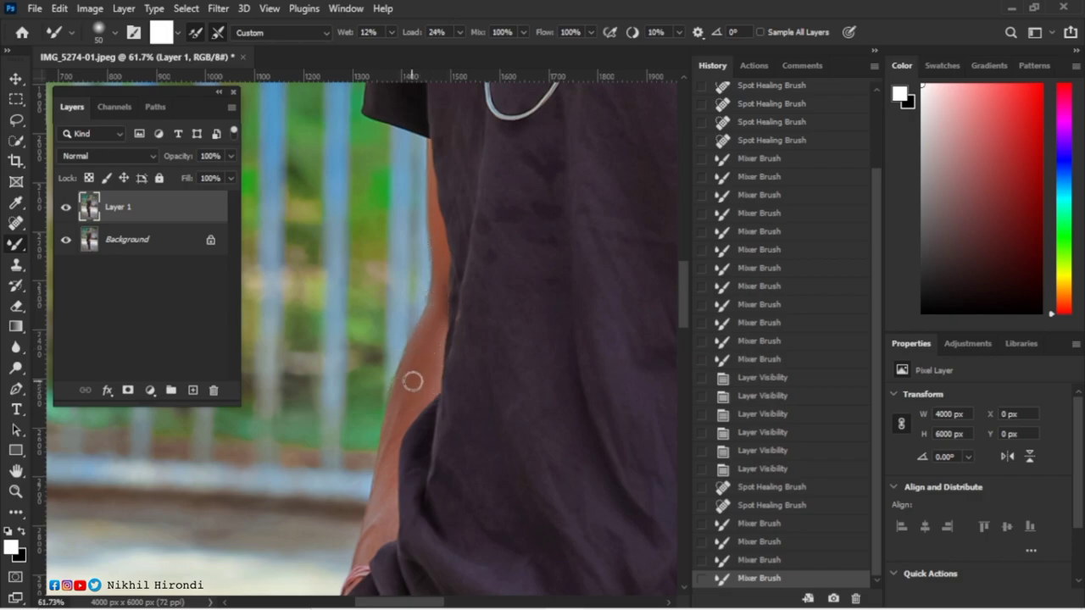
{"action": "left_click_drag", "start_coordinate": [379, 512], "coordinate": [378, 500]}
Smooth the skin on both ankles with the Mixer Brush at size 70.
{"action": "scroll", "coordinate": [384, 375], "scroll_direction": "down", "scroll_amount": 3}
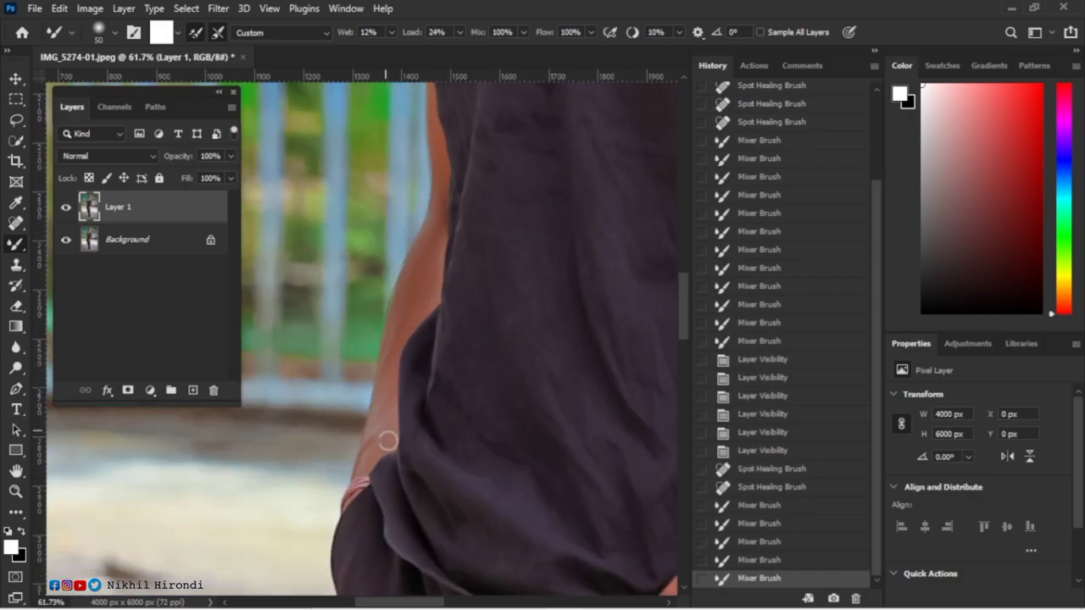
{"action": "scroll", "coordinate": [397, 363], "scroll_direction": "down", "scroll_amount": 4}
{"action": "scroll", "coordinate": [427, 339], "scroll_direction": "down", "scroll_amount": 4}
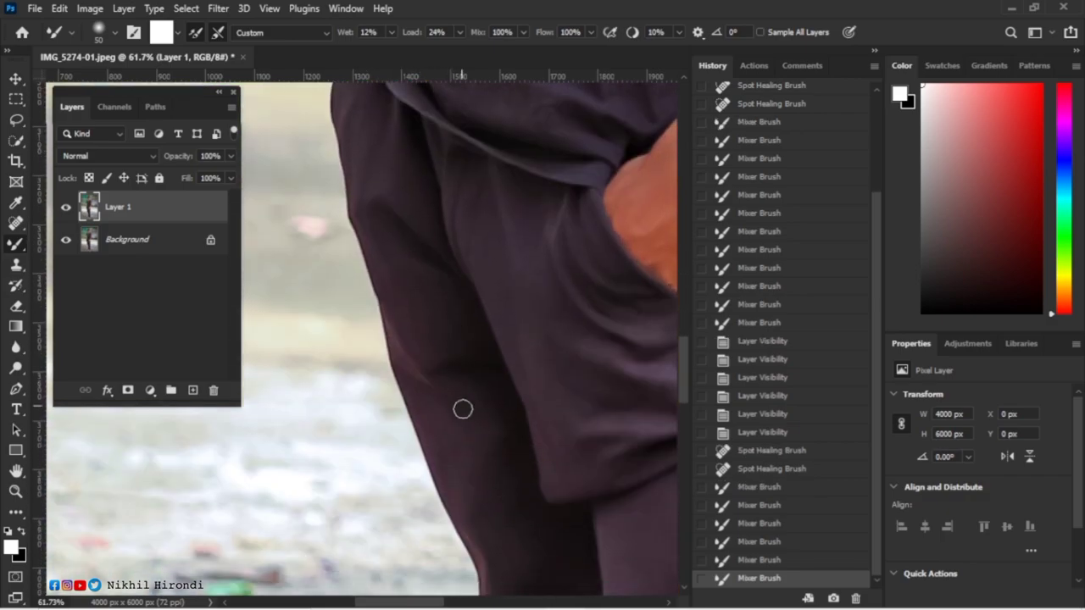
{"action": "scroll", "coordinate": [463, 407], "scroll_direction": "down", "scroll_amount": 4}
{"action": "scroll", "coordinate": [488, 392], "scroll_direction": "right", "scroll_amount": 4}
{"action": "scroll", "coordinate": [488, 393], "scroll_direction": "down", "scroll_amount": 3}
{"action": "scroll", "coordinate": [500, 405], "scroll_direction": "down", "scroll_amount": 4}
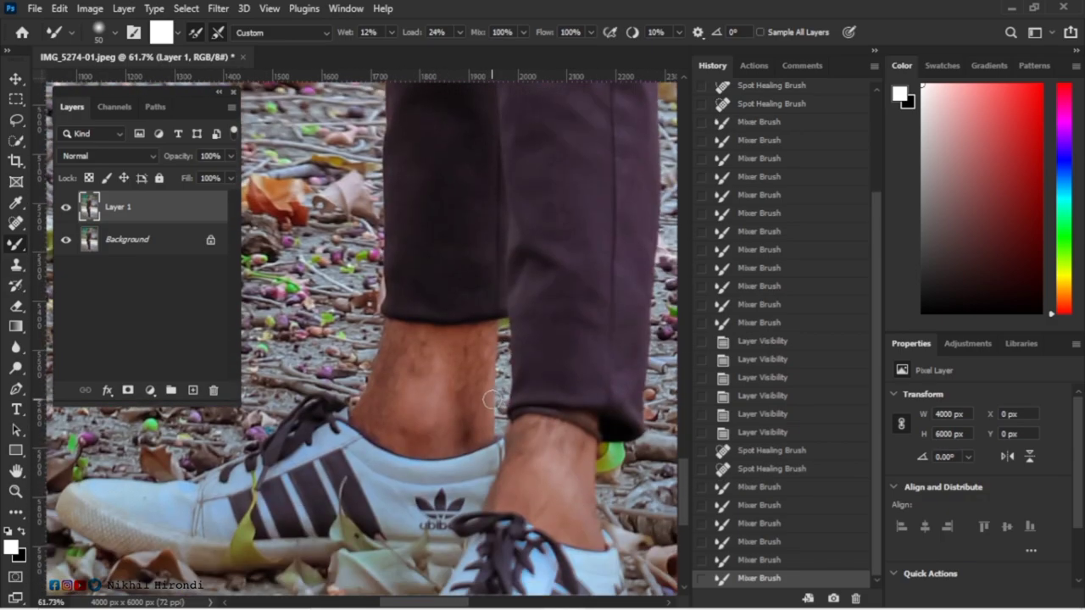
{"action": "scroll", "coordinate": [475, 356], "scroll_direction": "down", "scroll_amount": 3}
{"action": "left_click_drag", "start_coordinate": [476, 315], "coordinate": [472, 295]}
{"action": "key", "text": "bracketright"}
{"action": "key", "text": "bracketright"}
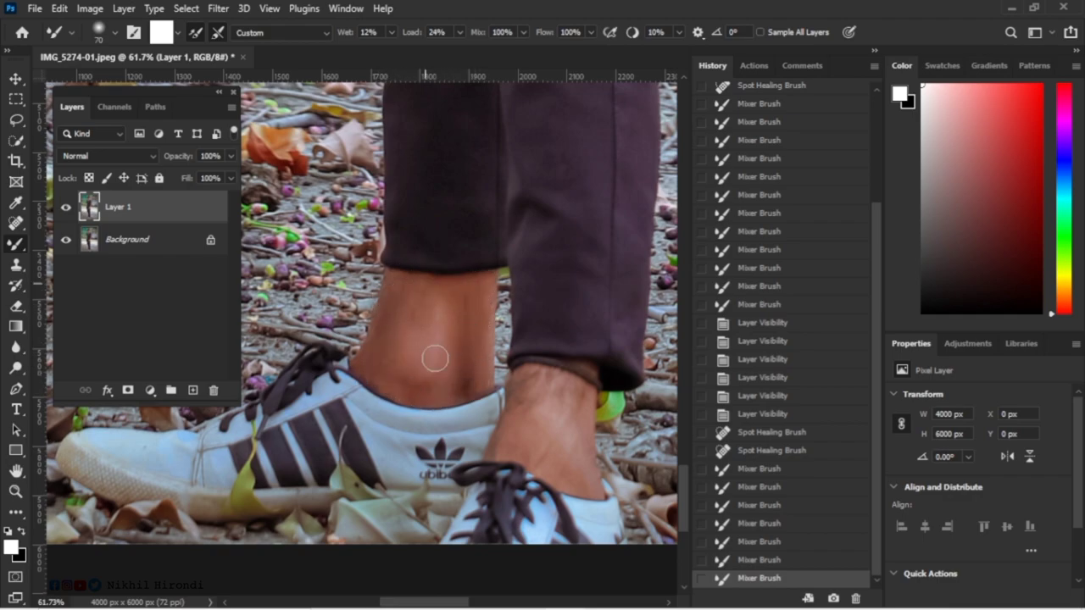
{"action": "left_click_drag", "start_coordinate": [553, 422], "coordinate": [563, 436]}
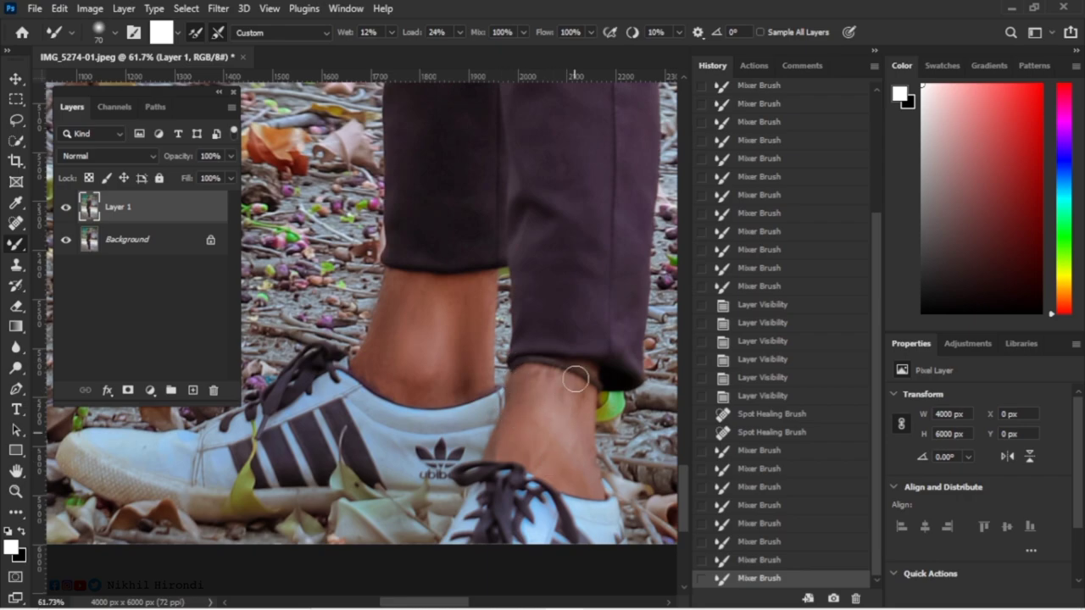
{"action": "left_click_drag", "start_coordinate": [596, 373], "coordinate": [554, 393]}
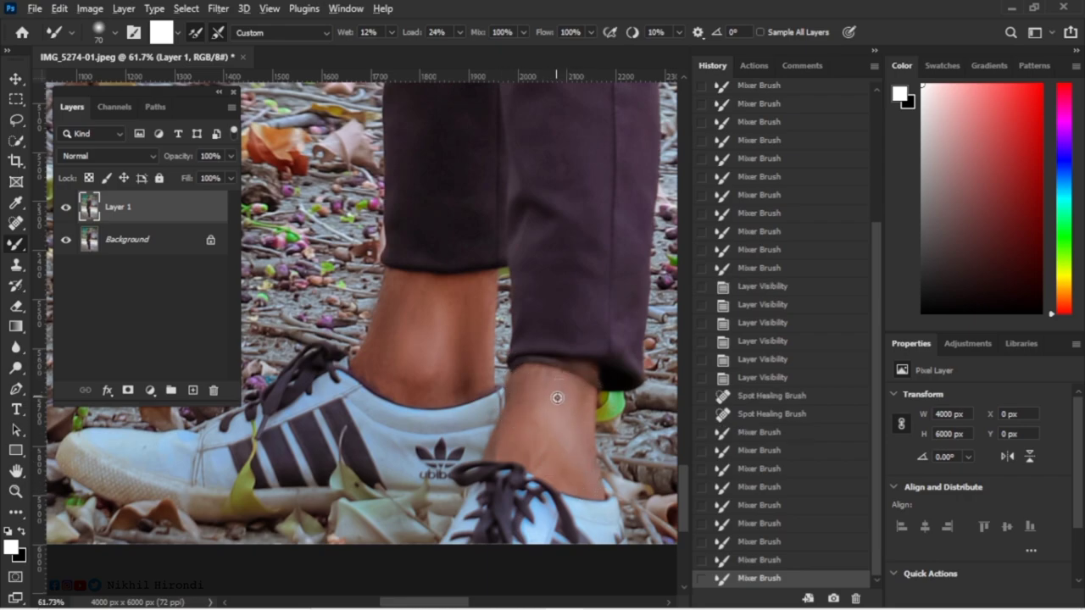
{"action": "scroll", "coordinate": [526, 373], "scroll_direction": "down", "scroll_amount": 10, "text": "alt"}
In the Camera Raw filter, load the preset .xmp from New Volume (G:) > cameraRaw setting.
{"action": "left_click_drag", "start_coordinate": [545, 233], "coordinate": [494, 297]}
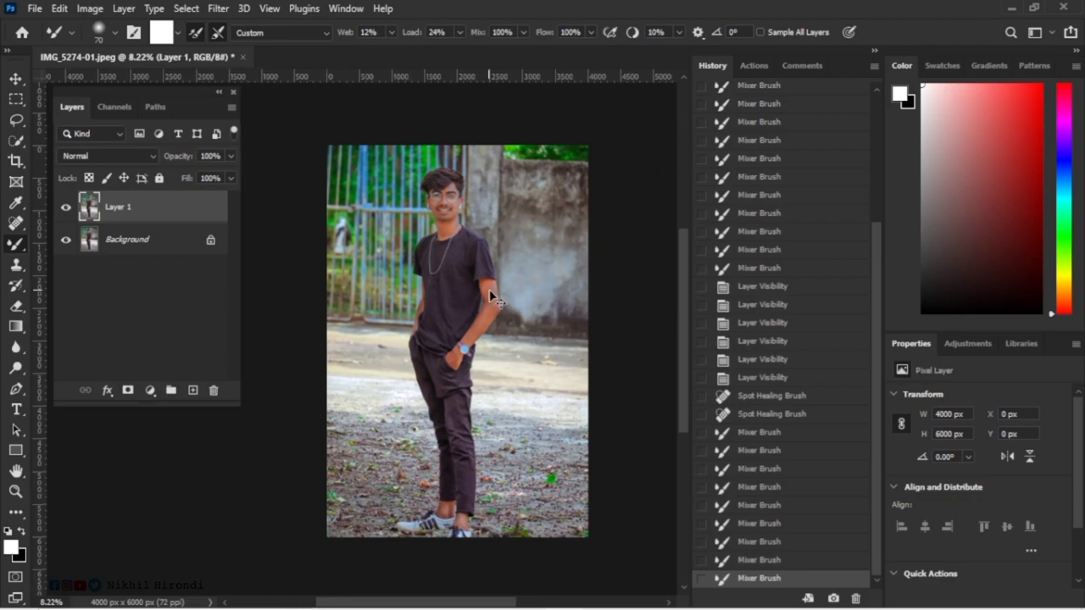
{"action": "key", "text": "ctrl+shift+a"}
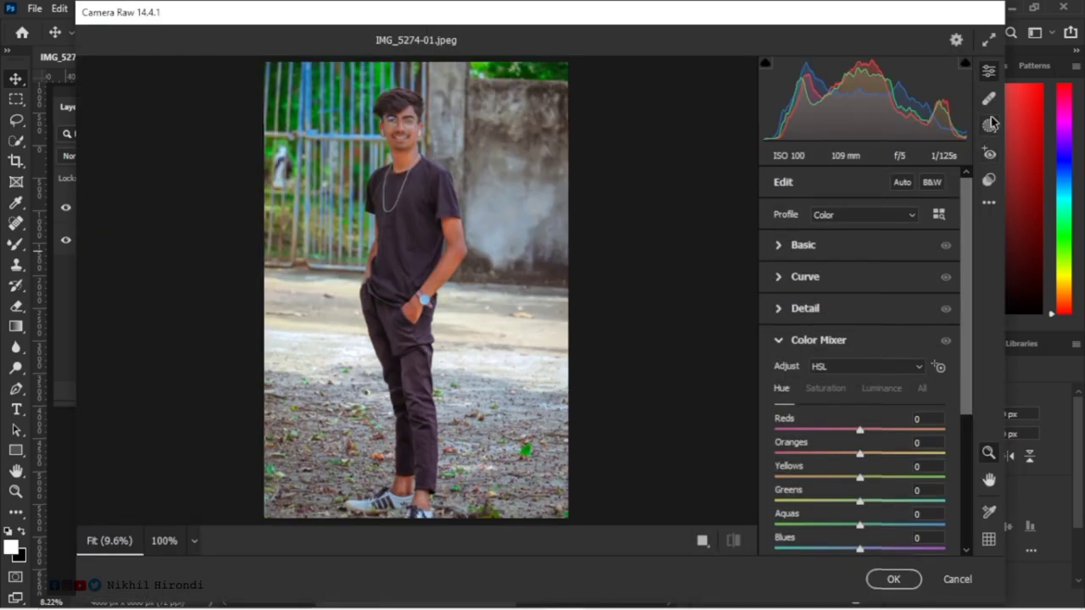
{"action": "left_click", "coordinate": [991, 204]}
{"action": "left_click", "coordinate": [942, 383]}
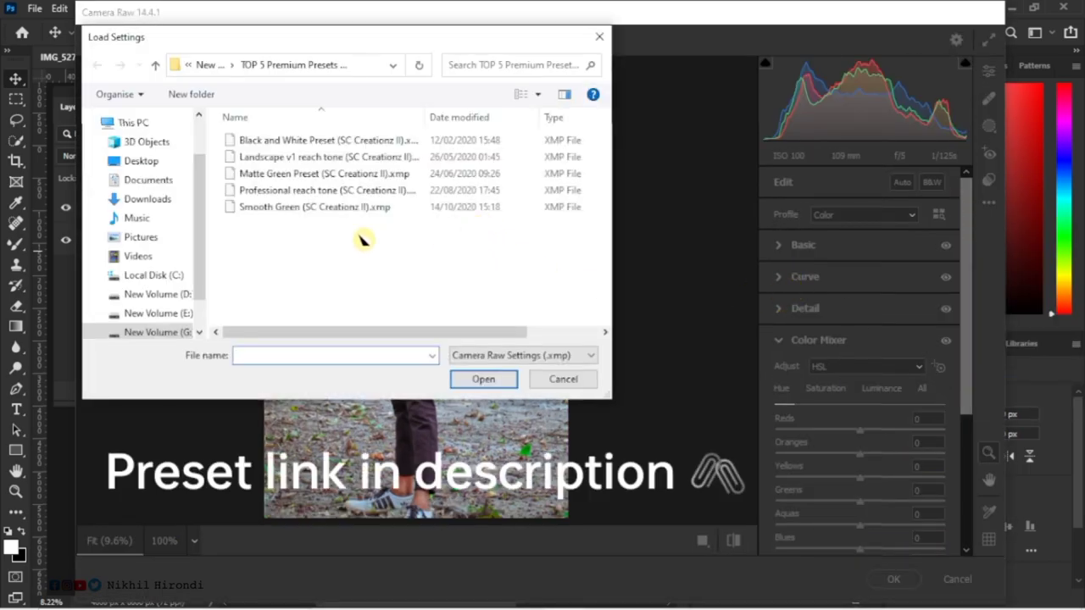
{"action": "scroll", "coordinate": [176, 286], "scroll_direction": "down", "scroll_amount": 1}
{"action": "left_click", "coordinate": [175, 288]}
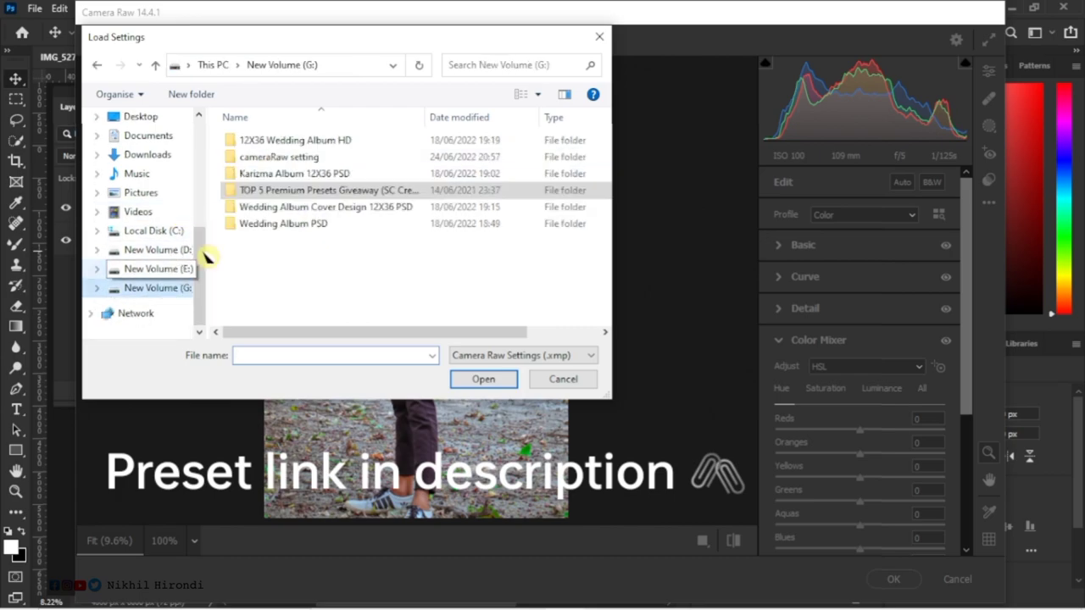
{"action": "double_click", "coordinate": [377, 159]}
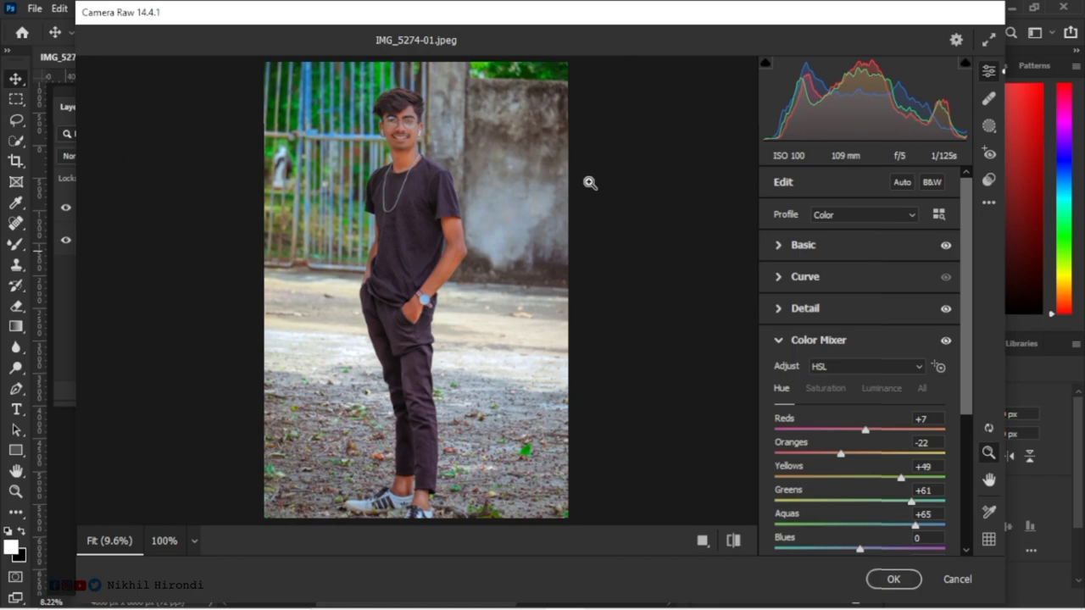
Show the before and after views side by side and zoom to 100% on the face.
{"action": "left_click", "coordinate": [733, 540]}
{"action": "left_click", "coordinate": [703, 542]}
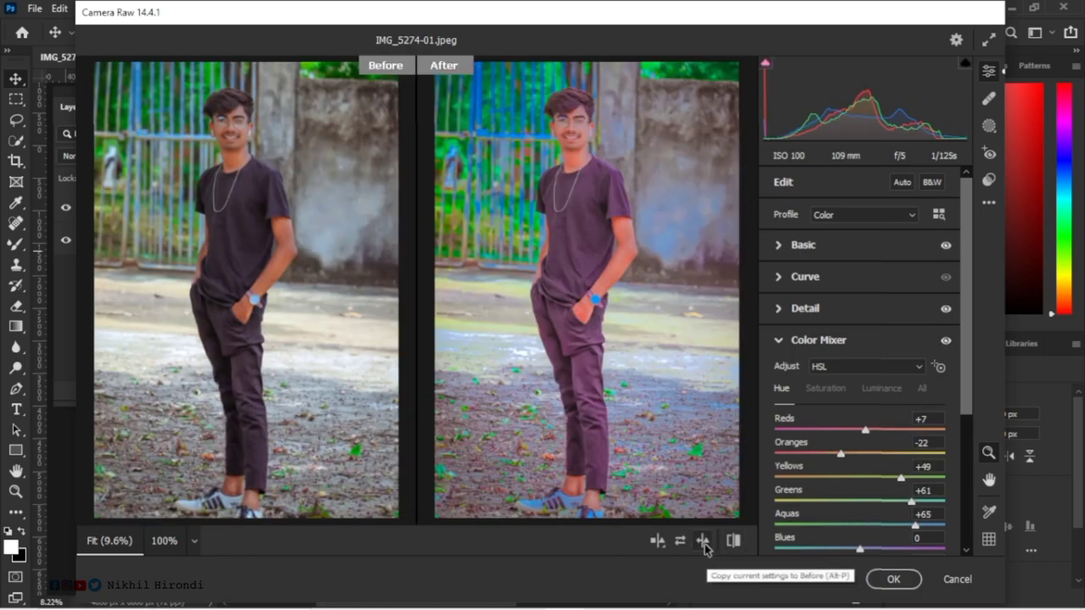
{"action": "left_click", "coordinate": [571, 138]}
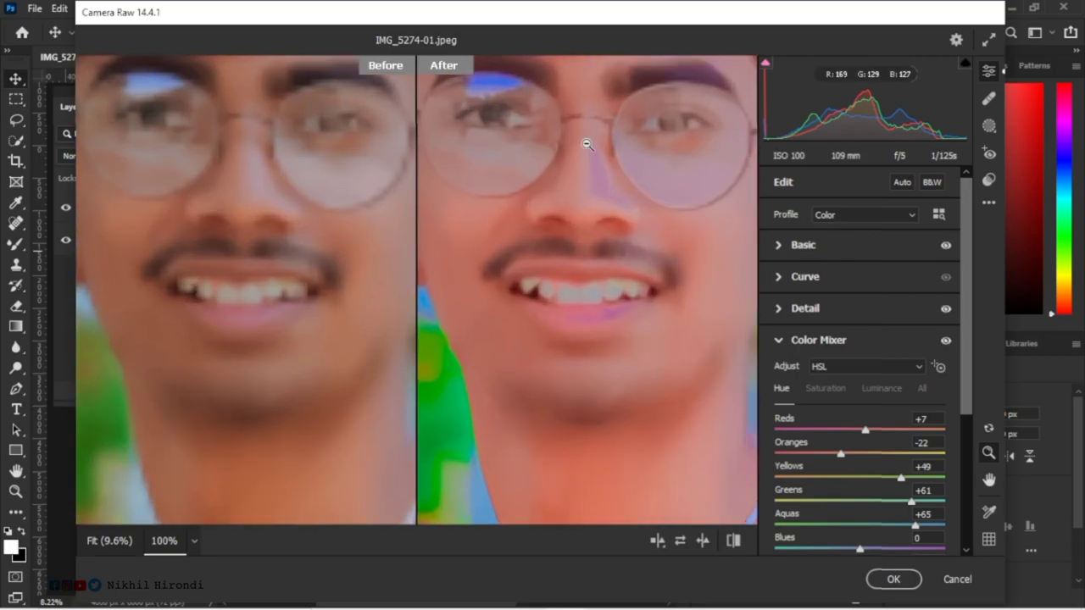
{"action": "right_click", "coordinate": [592, 158]}
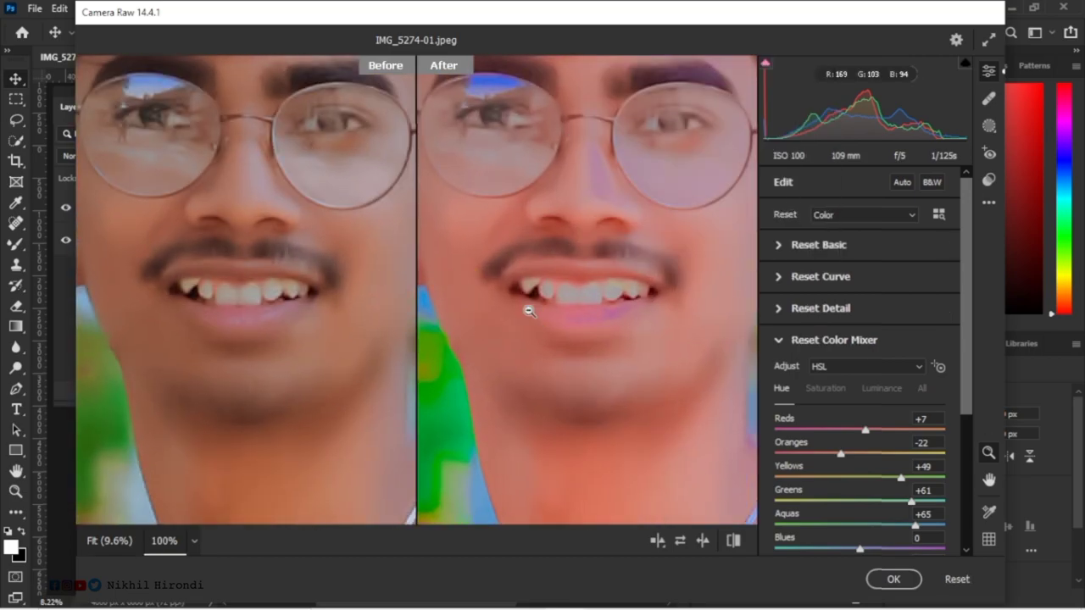
{"action": "left_click", "coordinate": [529, 312], "text": "alt"}
Zoom the preview to 200%, then to 33%, and pan around to inspect.
{"action": "left_click", "coordinate": [194, 541]}
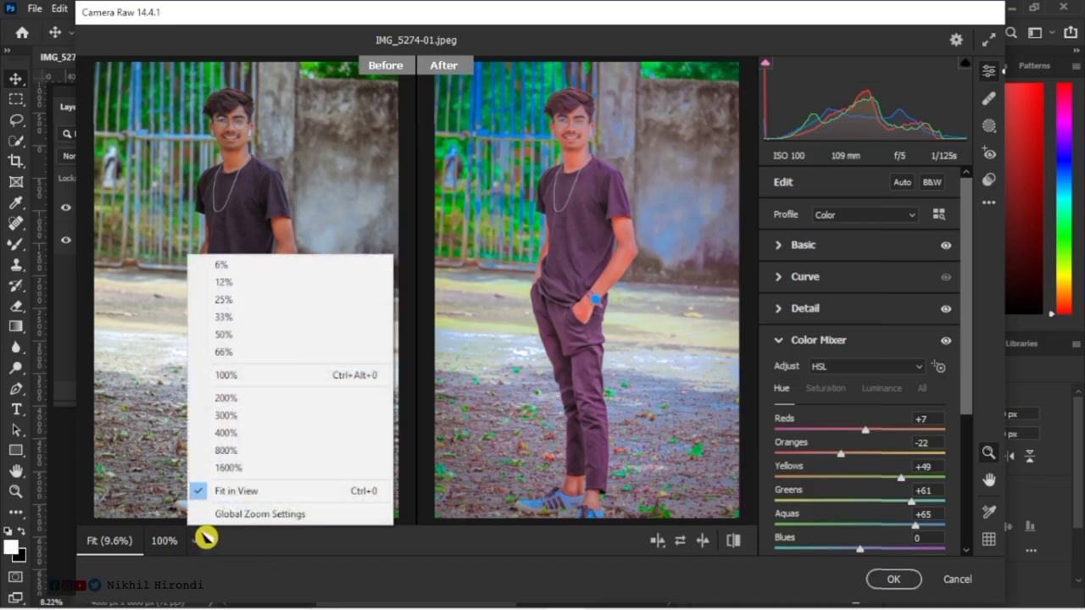
{"action": "left_click", "coordinate": [255, 397]}
{"action": "left_click", "coordinate": [194, 541]}
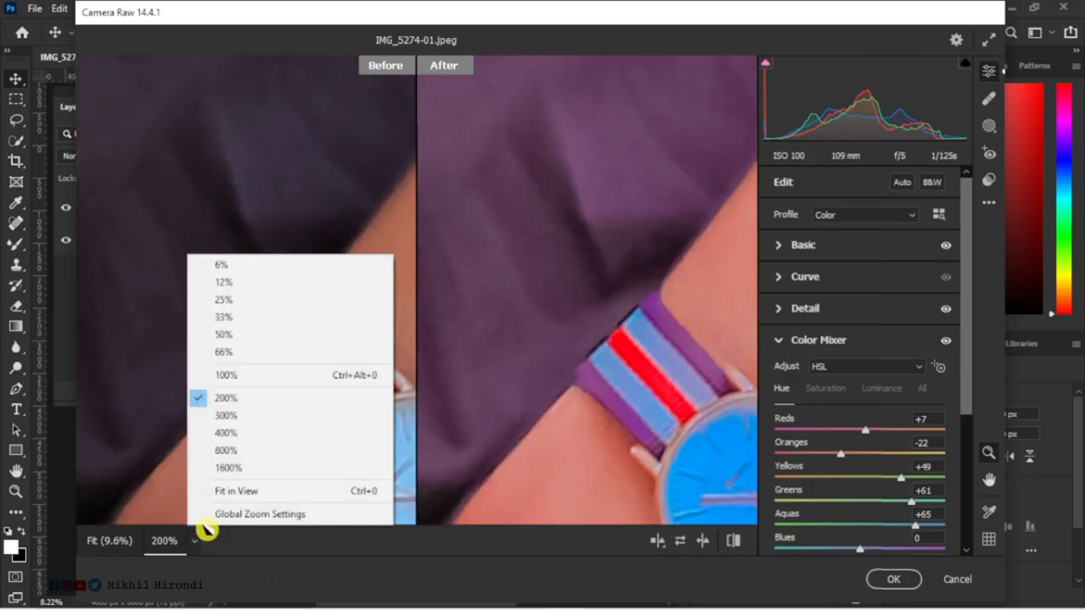
{"action": "left_click", "coordinate": [280, 317]}
{"action": "scroll", "coordinate": [536, 258], "scroll_direction": "up", "scroll_amount": 5}
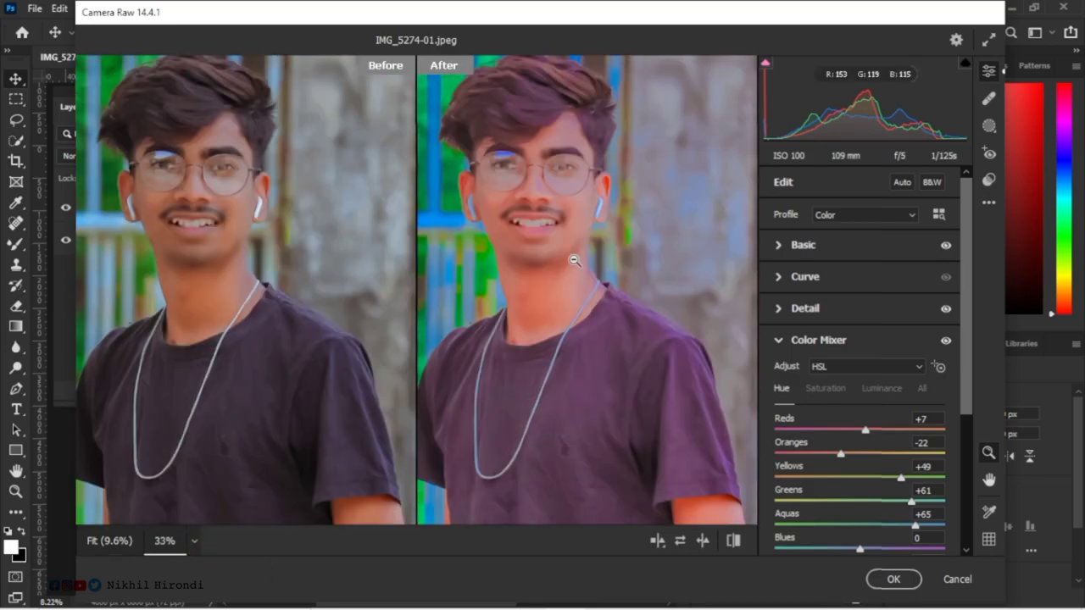
{"action": "scroll", "coordinate": [576, 262], "scroll_direction": "left", "scroll_amount": 3}
{"action": "scroll", "coordinate": [576, 262], "scroll_direction": "right", "scroll_amount": 3}
{"action": "scroll", "coordinate": [576, 262], "scroll_direction": "down", "scroll_amount": 3}
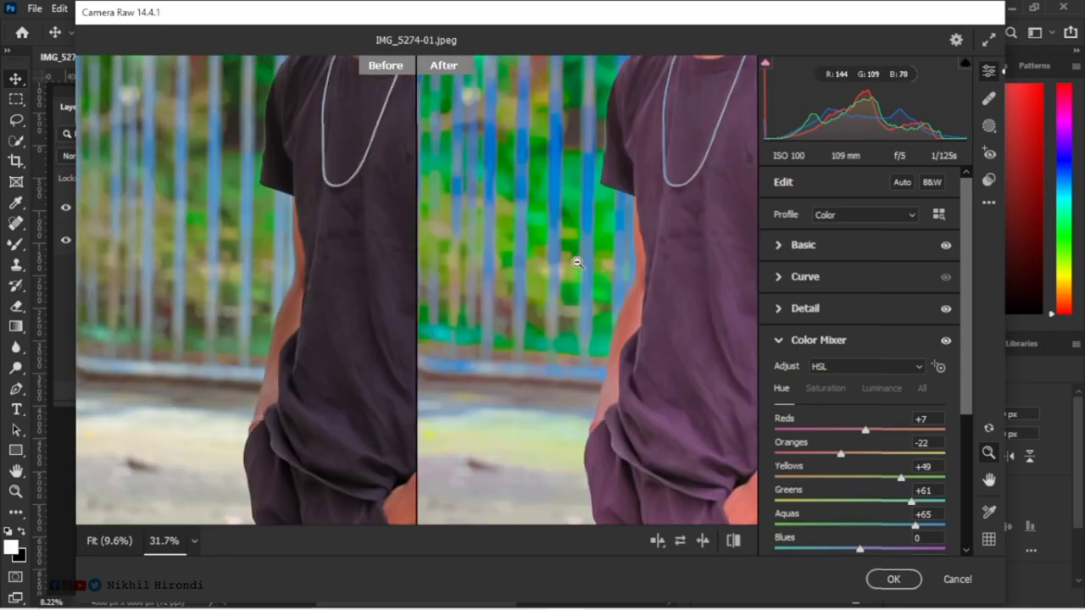
{"action": "scroll", "coordinate": [575, 259], "scroll_direction": "down", "scroll_amount": 3}
{"action": "scroll", "coordinate": [576, 261], "scroll_direction": "up", "scroll_amount": 5}
{"action": "scroll", "coordinate": [577, 262], "scroll_direction": "up", "scroll_amount": 3}
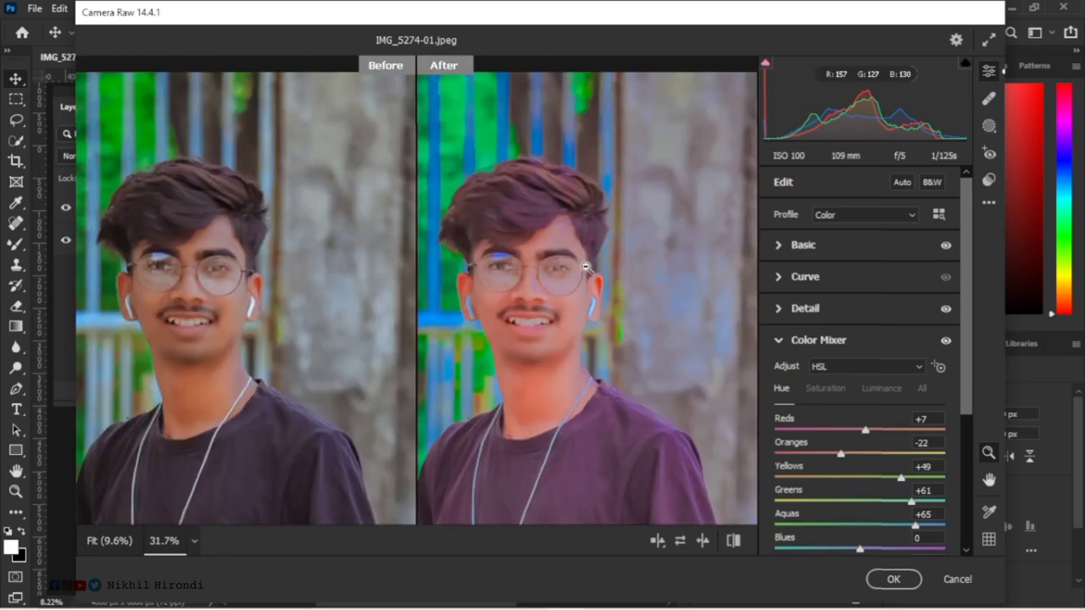
{"action": "scroll", "coordinate": [885, 413], "scroll_direction": "down", "scroll_amount": 3}
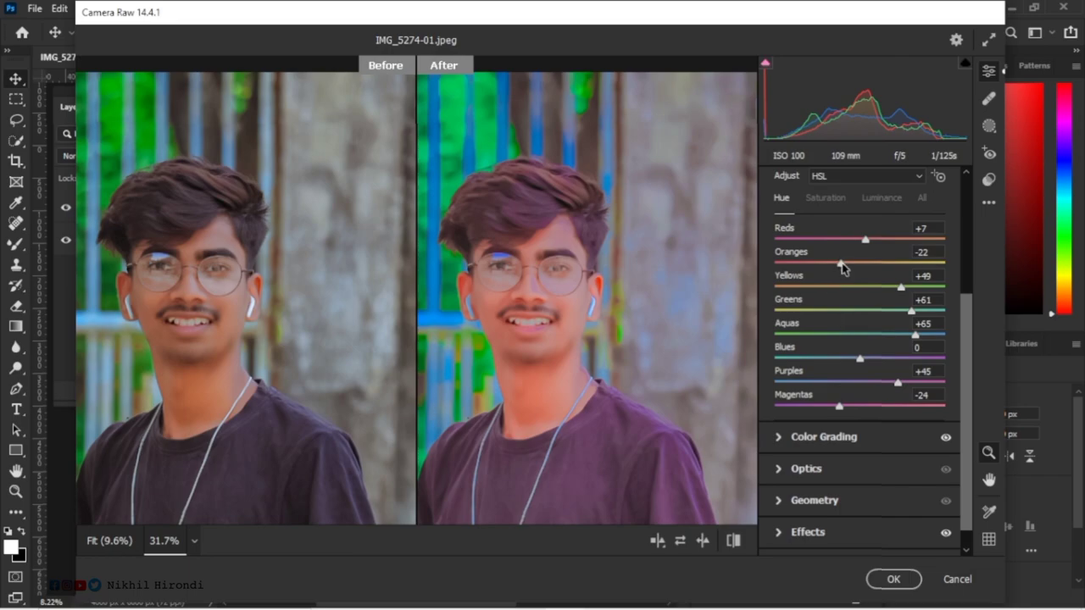
Shift the Oranges hue toward red, cut saturation to -61, and darken their luminance.
{"action": "left_click_drag", "start_coordinate": [842, 268], "coordinate": [823, 279]}
{"action": "left_click", "coordinate": [828, 200]}
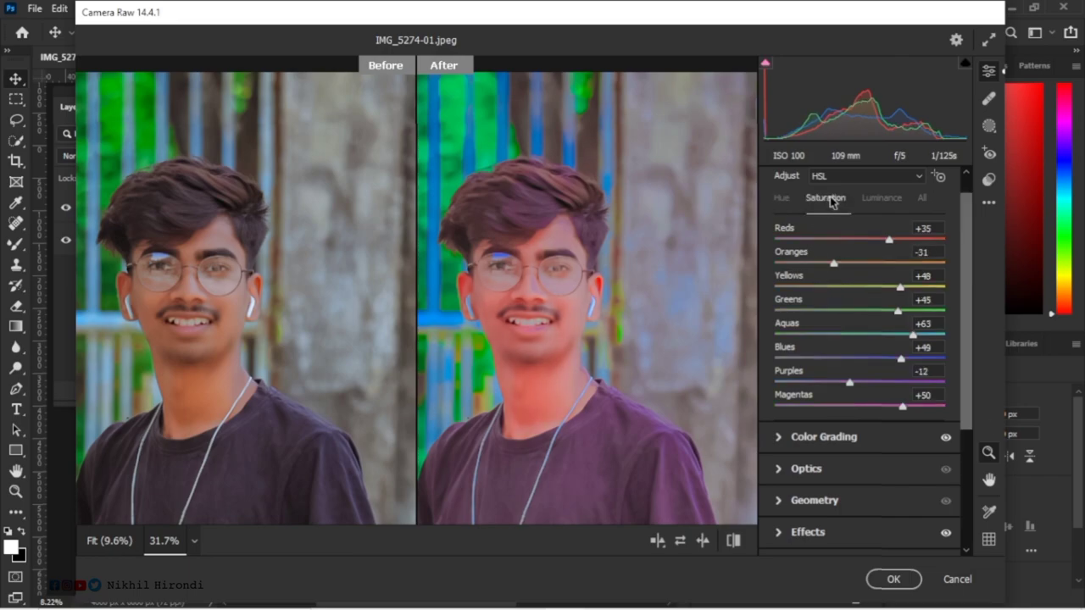
{"action": "mouse_move", "coordinate": [822, 269]}
{"action": "left_mouse_down"}
{"action": "mouse_move", "coordinate": [893, 279]}
{"action": "mouse_move", "coordinate": [808, 280]}
{"action": "left_mouse_up"}
{"action": "left_click", "coordinate": [881, 200]}
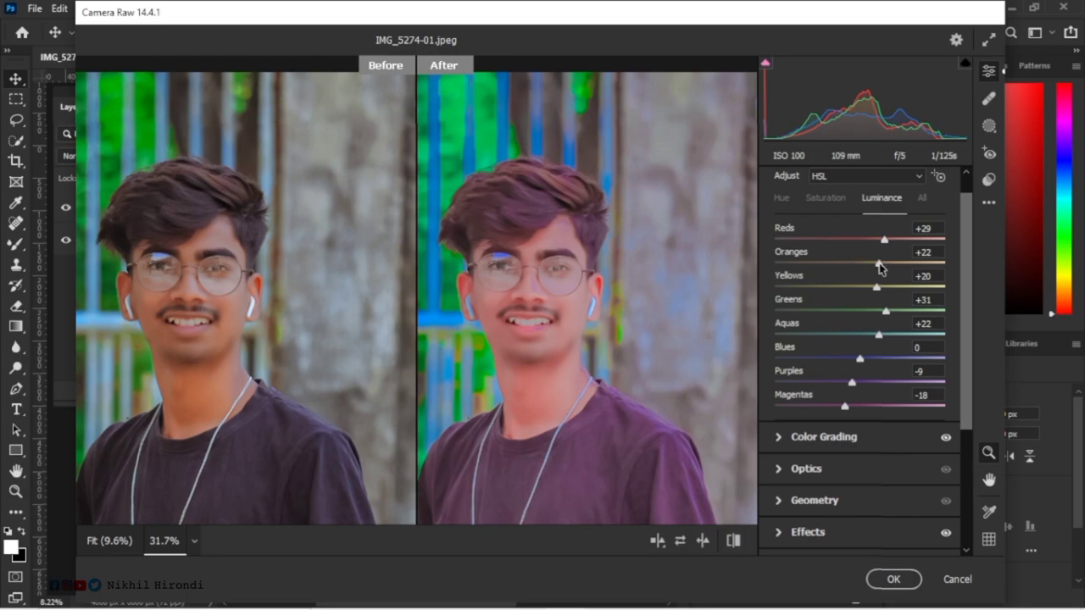
{"action": "mouse_move", "coordinate": [860, 266]}
{"action": "left_mouse_down"}
{"action": "mouse_move", "coordinate": [847, 272]}
{"action": "mouse_move", "coordinate": [873, 276]}
{"action": "left_mouse_up"}
Brighten the Purples, cut their saturation to -69, and shift the Purples and Magentas hues.
{"action": "scroll", "coordinate": [630, 327], "scroll_direction": "down", "scroll_amount": 2}
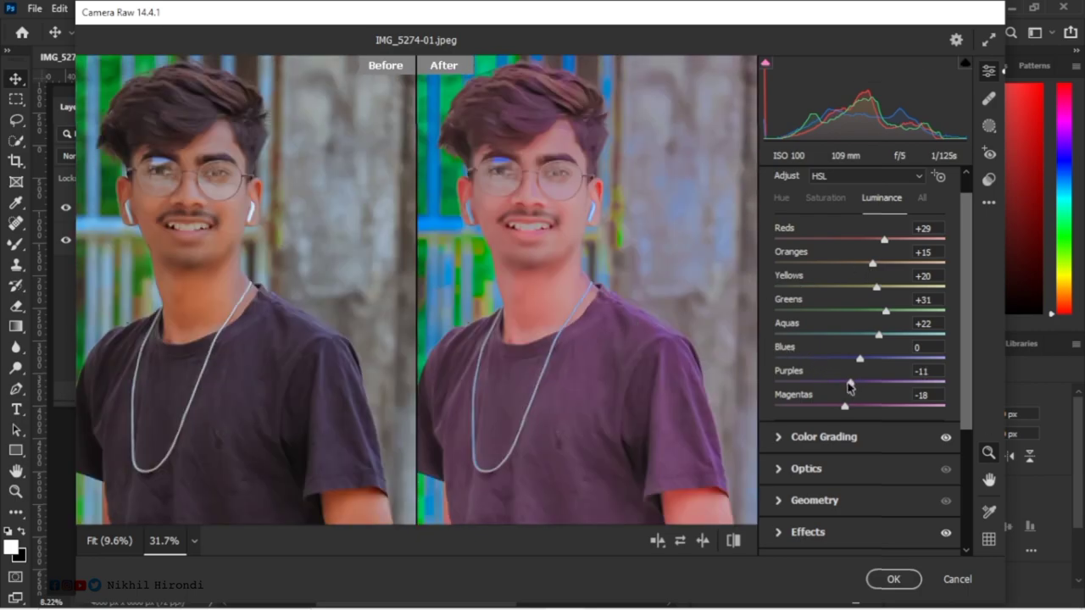
{"action": "mouse_move", "coordinate": [834, 389]}
{"action": "left_mouse_down"}
{"action": "mouse_move", "coordinate": [801, 389]}
{"action": "mouse_move", "coordinate": [930, 393]}
{"action": "mouse_move", "coordinate": [881, 394]}
{"action": "left_mouse_up"}
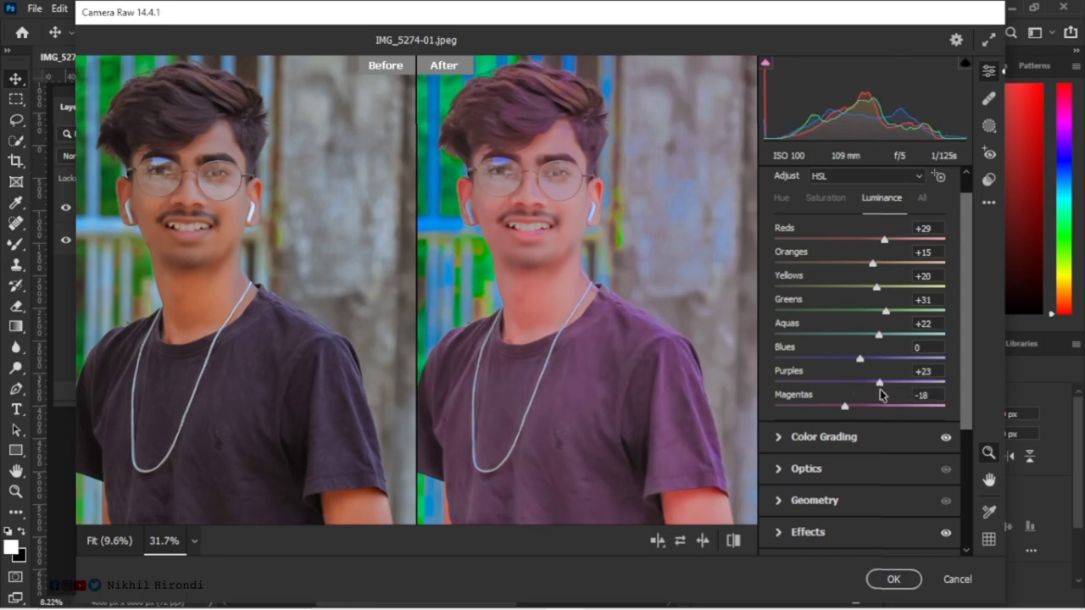
{"action": "left_click", "coordinate": [824, 198]}
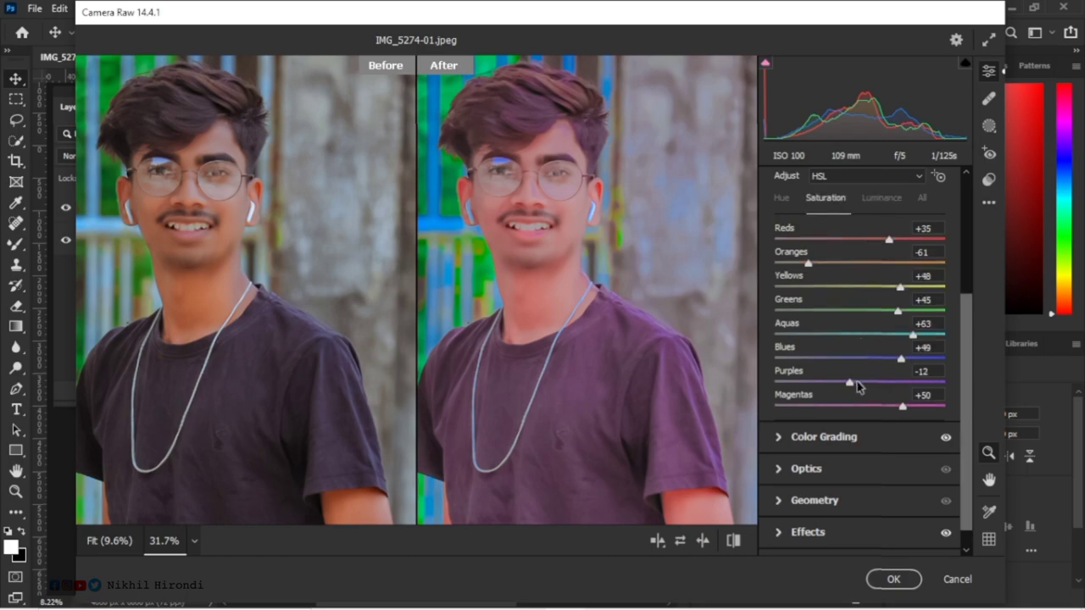
{"action": "mouse_move", "coordinate": [852, 386]}
{"action": "left_mouse_down"}
{"action": "mouse_move", "coordinate": [777, 388]}
{"action": "mouse_move", "coordinate": [944, 382]}
{"action": "mouse_move", "coordinate": [801, 383]}
{"action": "left_mouse_up"}
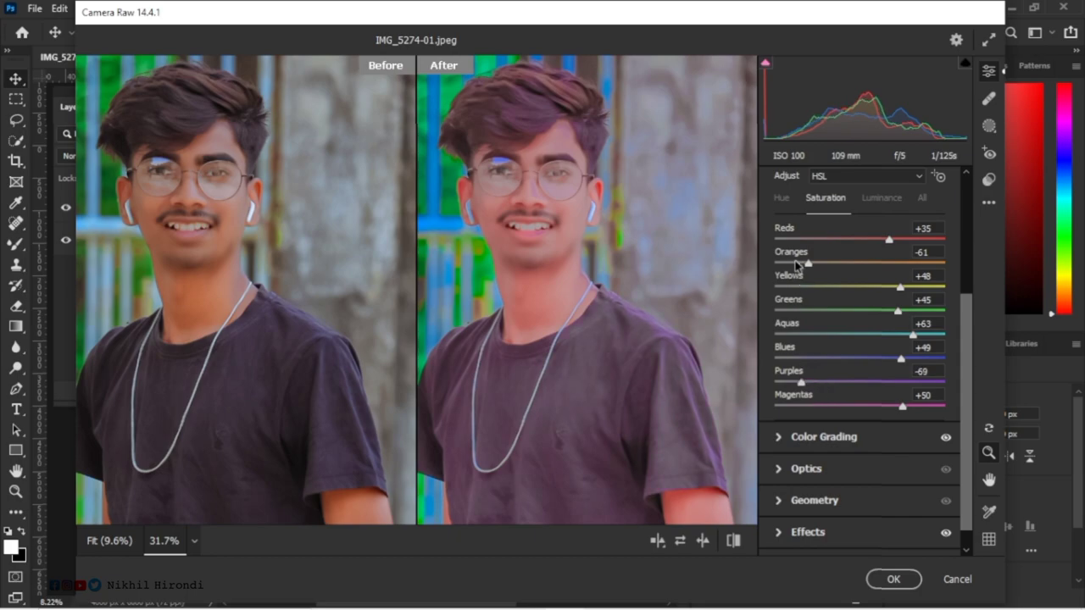
{"action": "left_click", "coordinate": [780, 200]}
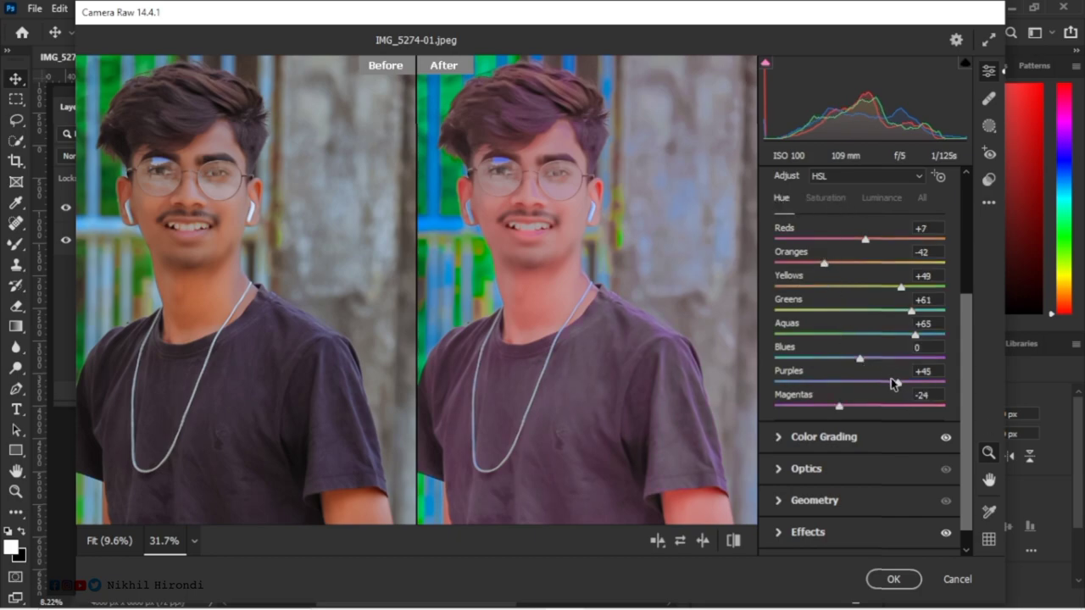
{"action": "mouse_move", "coordinate": [877, 386]}
{"action": "left_mouse_down"}
{"action": "mouse_move", "coordinate": [846, 385]}
{"action": "mouse_move", "coordinate": [853, 410]}
{"action": "mouse_move", "coordinate": [896, 412]}
{"action": "mouse_move", "coordinate": [868, 407]}
{"action": "mouse_move", "coordinate": [880, 412]}
{"action": "left_mouse_up"}
Review the saturation settings and expand the Basic white balance and tone controls.
{"action": "left_click", "coordinate": [827, 198]}
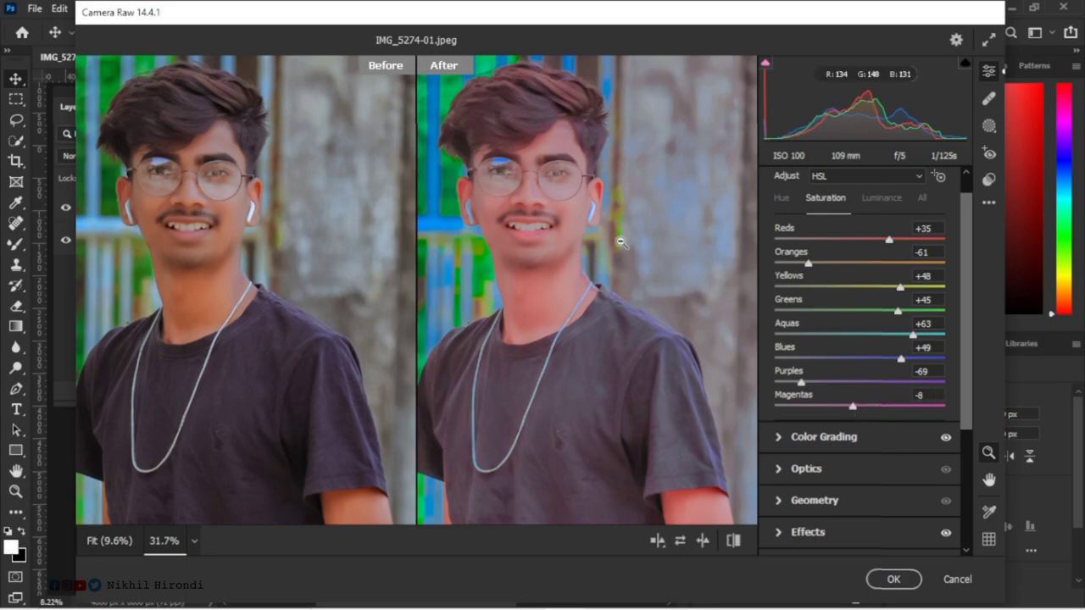
{"action": "scroll", "coordinate": [840, 280], "scroll_direction": "up", "scroll_amount": 4}
{"action": "scroll", "coordinate": [805, 262], "scroll_direction": "up", "scroll_amount": 1}
{"action": "left_click", "coordinate": [782, 247]}
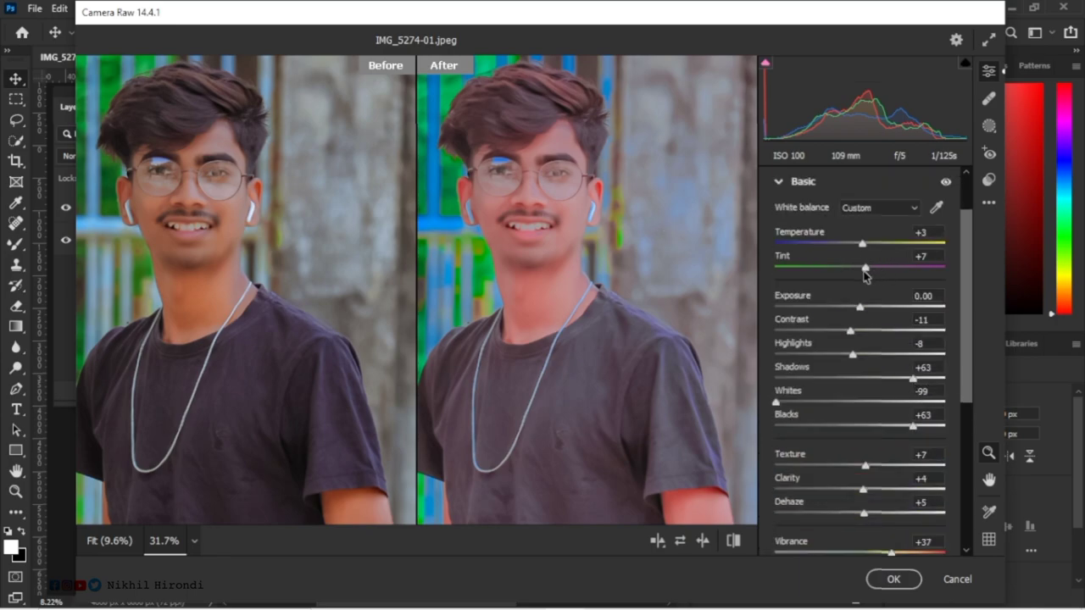
Fit the photo in the Camera Raw preview and apply the filter to Layer 1.
{"action": "right_click", "coordinate": [588, 248]}
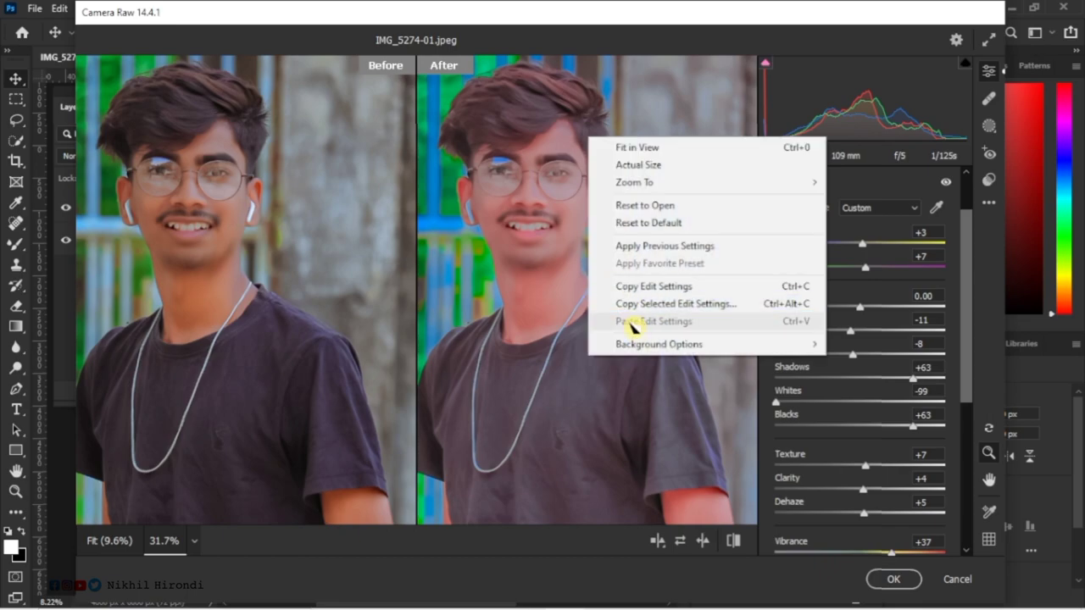
{"action": "left_click", "coordinate": [580, 230]}
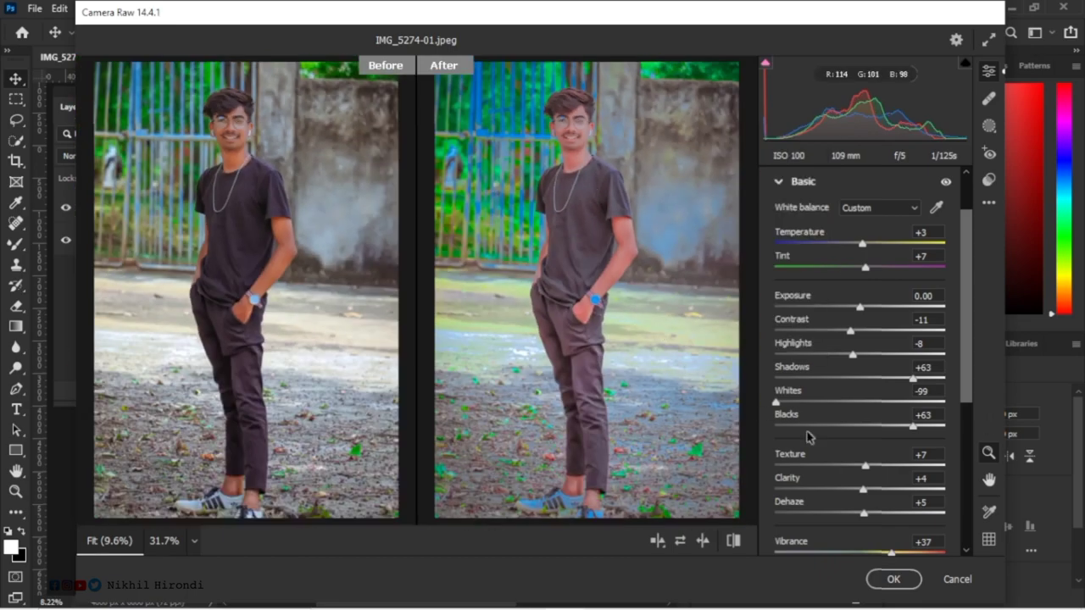
{"action": "left_click", "coordinate": [907, 579]}
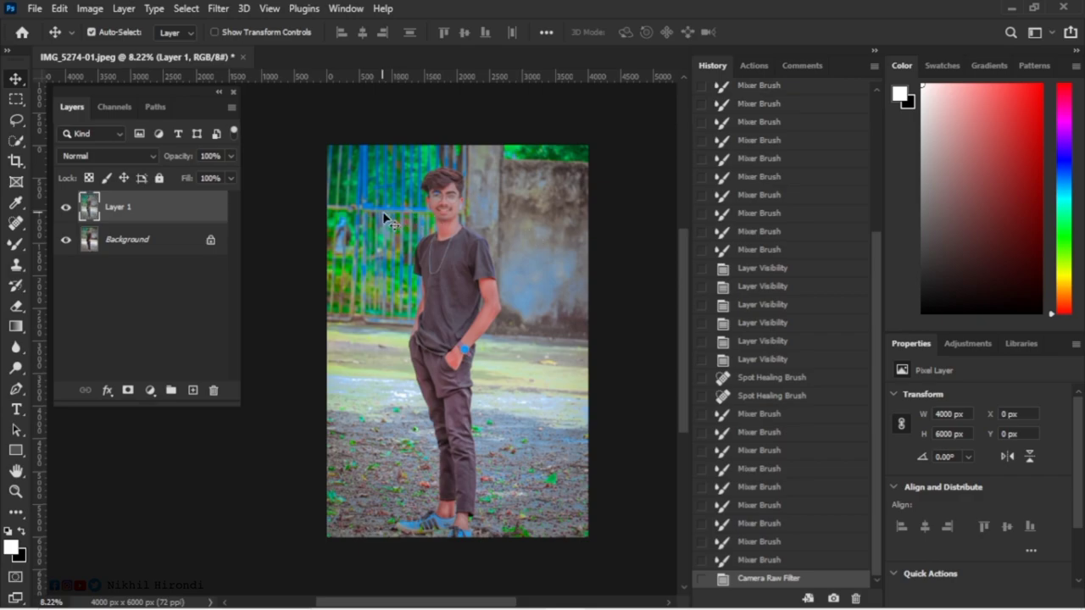
Select the Mixer Brush tool and scroll around the portrait.
{"action": "left_click", "coordinate": [17, 243]}
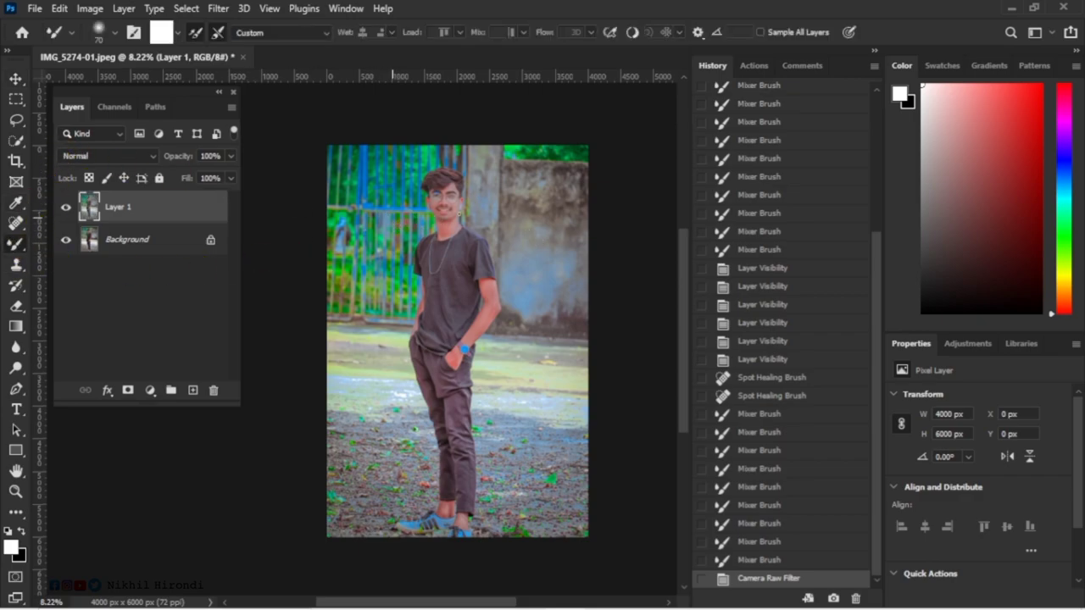
{"action": "scroll", "coordinate": [449, 204], "scroll_direction": "up", "scroll_amount": 2}
{"action": "scroll", "coordinate": [449, 204], "scroll_direction": "up", "scroll_amount": 2}
{"action": "scroll", "coordinate": [448, 203], "scroll_direction": "up", "scroll_amount": 2}
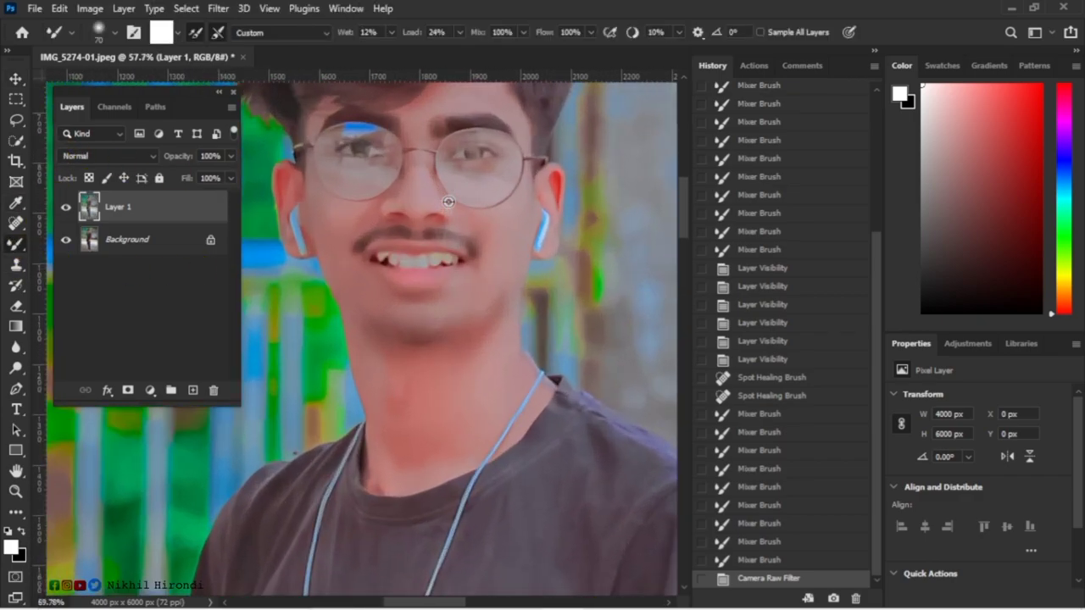
{"action": "scroll", "coordinate": [521, 225], "scroll_direction": "down", "scroll_amount": 1}
{"action": "scroll", "coordinate": [520, 225], "scroll_direction": "down", "scroll_amount": 1}
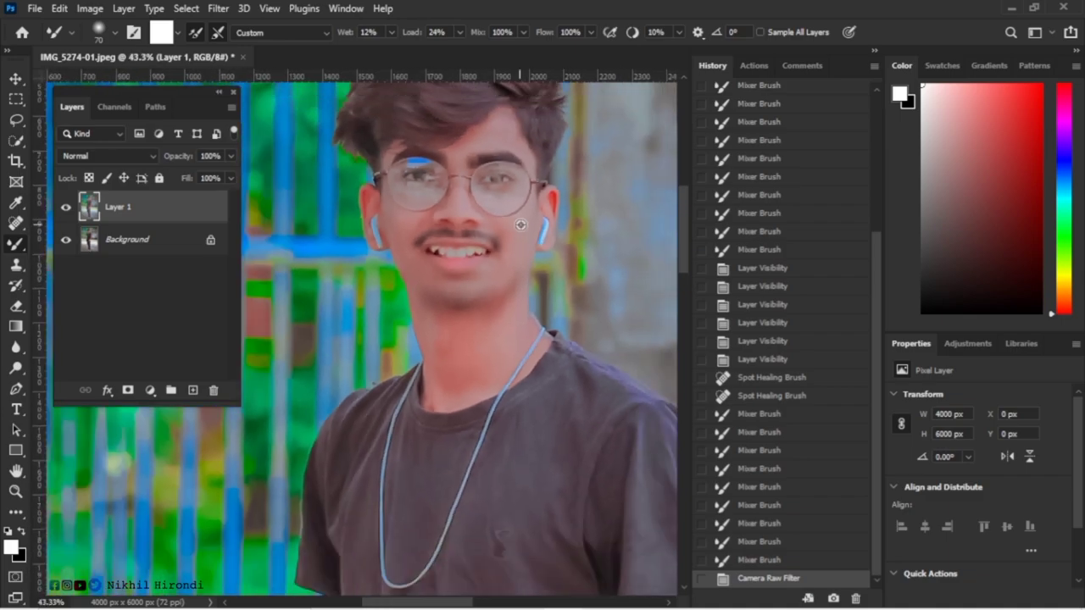
{"action": "scroll", "coordinate": [520, 225], "scroll_direction": "up", "scroll_amount": 1}
{"action": "scroll", "coordinate": [519, 223], "scroll_direction": "up", "scroll_amount": 3}
{"action": "scroll", "coordinate": [520, 223], "scroll_direction": "down", "scroll_amount": 3}
{"action": "scroll", "coordinate": [519, 222], "scroll_direction": "down", "scroll_amount": 2}
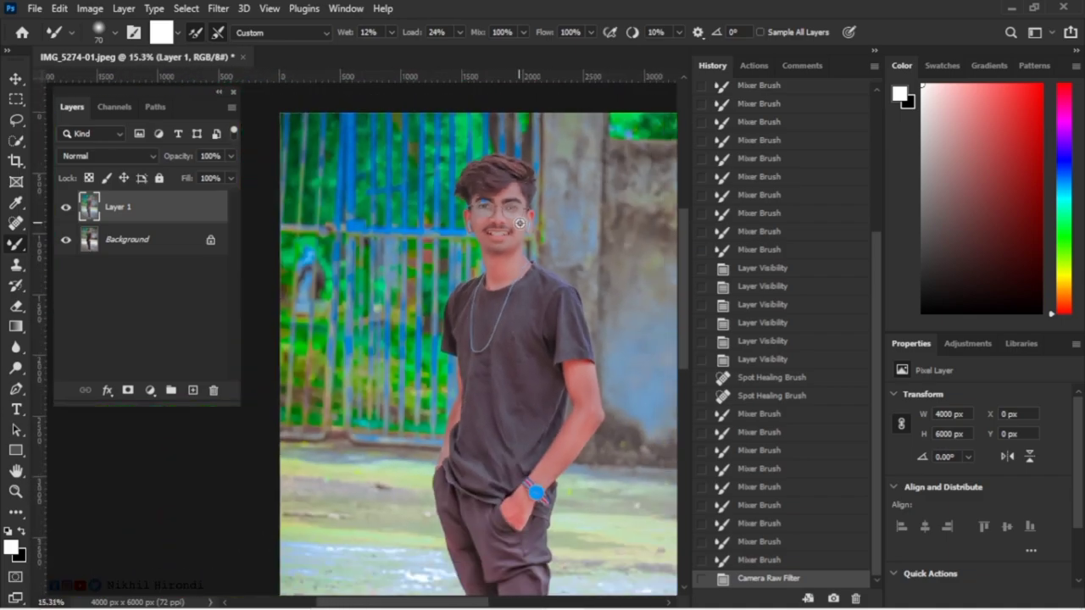
{"action": "scroll", "coordinate": [517, 222], "scroll_direction": "down", "scroll_amount": 1}
{"action": "scroll", "coordinate": [515, 221], "scroll_direction": "down", "scroll_amount": 1}
{"action": "scroll", "coordinate": [514, 222], "scroll_direction": "up", "scroll_amount": 1}
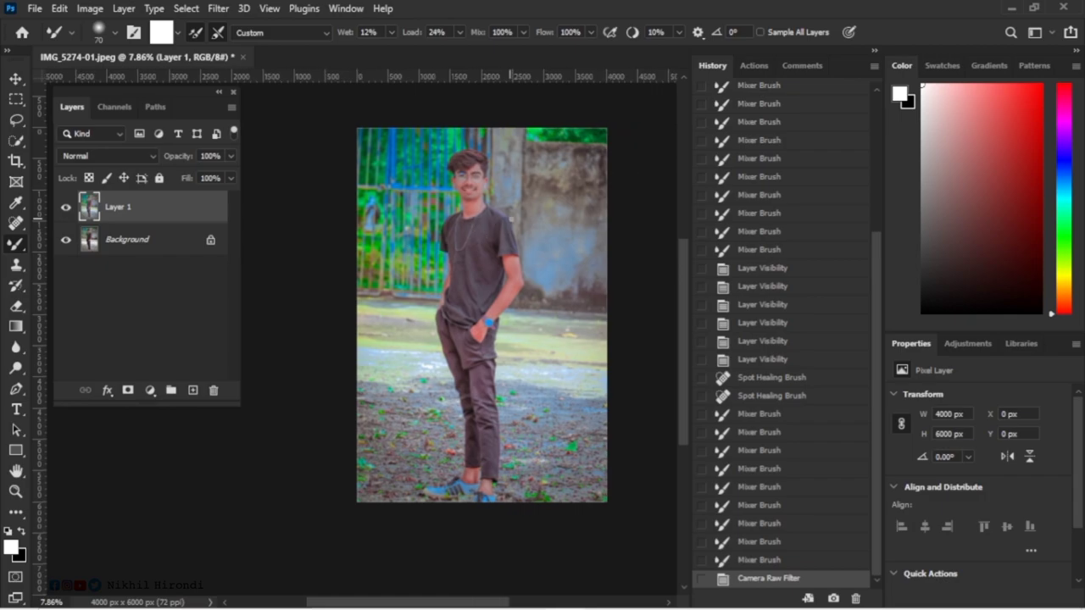
{"action": "scroll", "coordinate": [512, 221], "scroll_direction": "up", "scroll_amount": 1}
With the Move tool, toggle Layer 1 off and on to compare, then add Curves.
{"action": "key", "text": "v"}
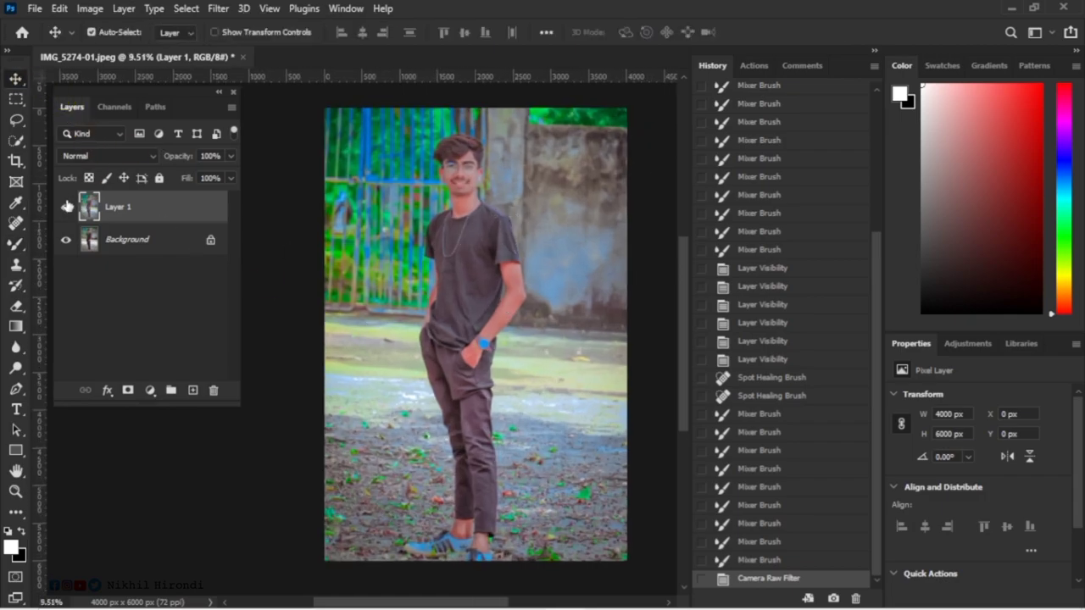
{"action": "left_click", "coordinate": [67, 207]}
{"action": "left_click", "coordinate": [67, 206]}
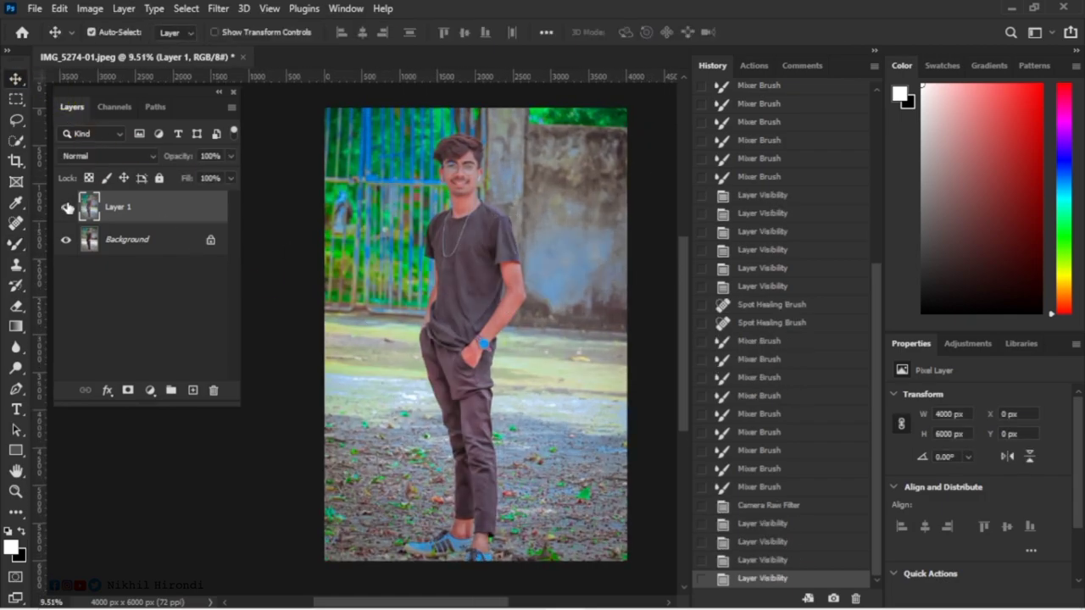
{"action": "left_click", "coordinate": [968, 344]}
{"action": "left_click", "coordinate": [971, 383]}
Add a midtone curve point from the image and pull it slightly down to darken.
{"action": "left_click", "coordinate": [901, 417]}
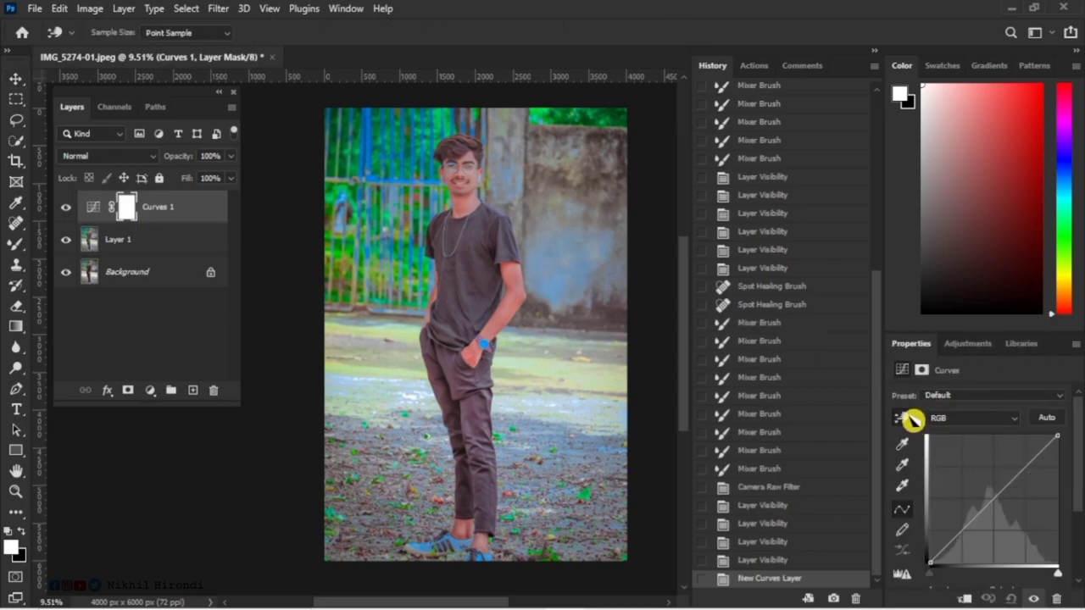
{"action": "left_click", "coordinate": [583, 329]}
{"action": "left_click_drag", "start_coordinate": [583, 329], "coordinate": [595, 330]}
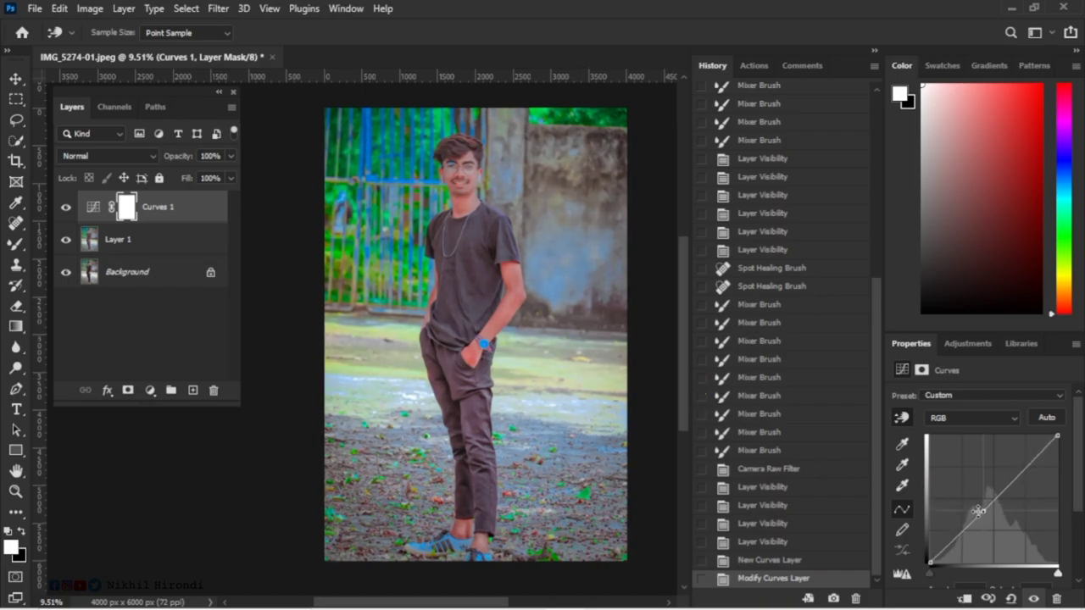
{"action": "left_click_drag", "start_coordinate": [984, 518], "coordinate": [985, 517]}
Switch to the Move tool and scroll around to review the darkened photo.
{"action": "scroll", "coordinate": [483, 163], "scroll_direction": "up", "scroll_amount": 2}
{"action": "scroll", "coordinate": [484, 163], "scroll_direction": "up", "scroll_amount": 2}
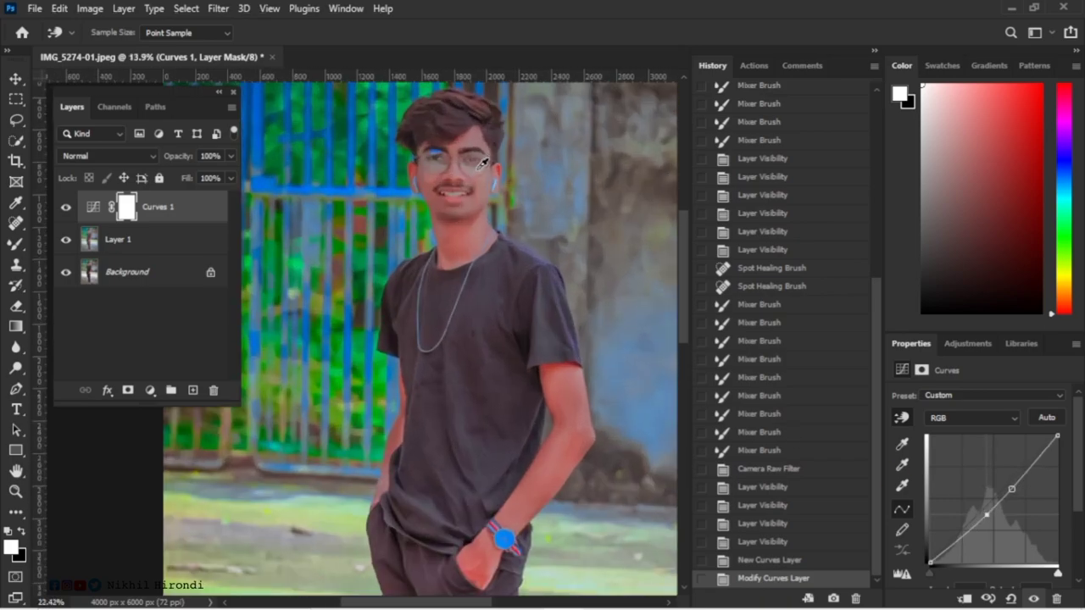
{"action": "scroll", "coordinate": [483, 162], "scroll_direction": "up", "scroll_amount": 2}
{"action": "scroll", "coordinate": [500, 165], "scroll_direction": "down", "scroll_amount": 3}
{"action": "scroll", "coordinate": [506, 166], "scroll_direction": "down", "scroll_amount": 2}
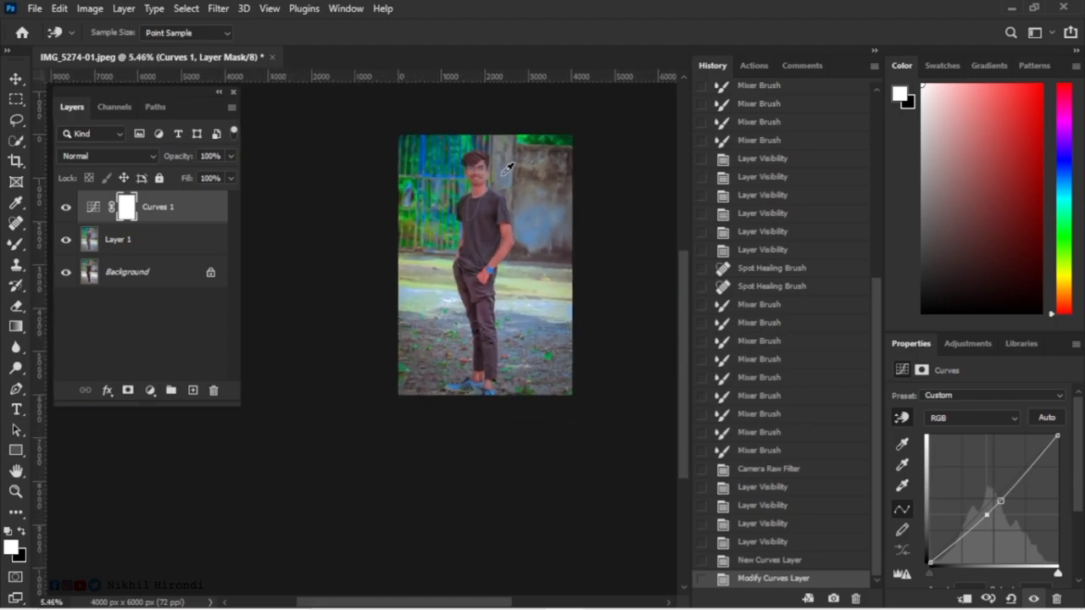
{"action": "scroll", "coordinate": [507, 167], "scroll_direction": "up", "scroll_amount": 1}
{"action": "scroll", "coordinate": [507, 167], "scroll_direction": "up", "scroll_amount": 1}
{"action": "left_click", "coordinate": [15, 78]}
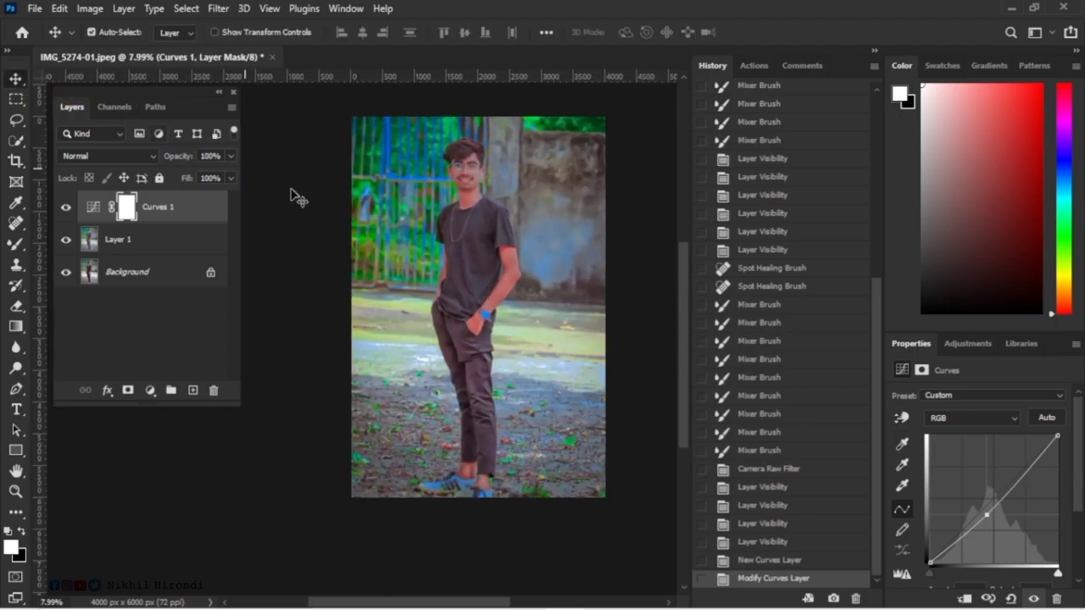
{"action": "scroll", "coordinate": [470, 224], "scroll_direction": "up", "scroll_amount": 1}
{"action": "scroll", "coordinate": [512, 222], "scroll_direction": "up", "scroll_amount": 1}
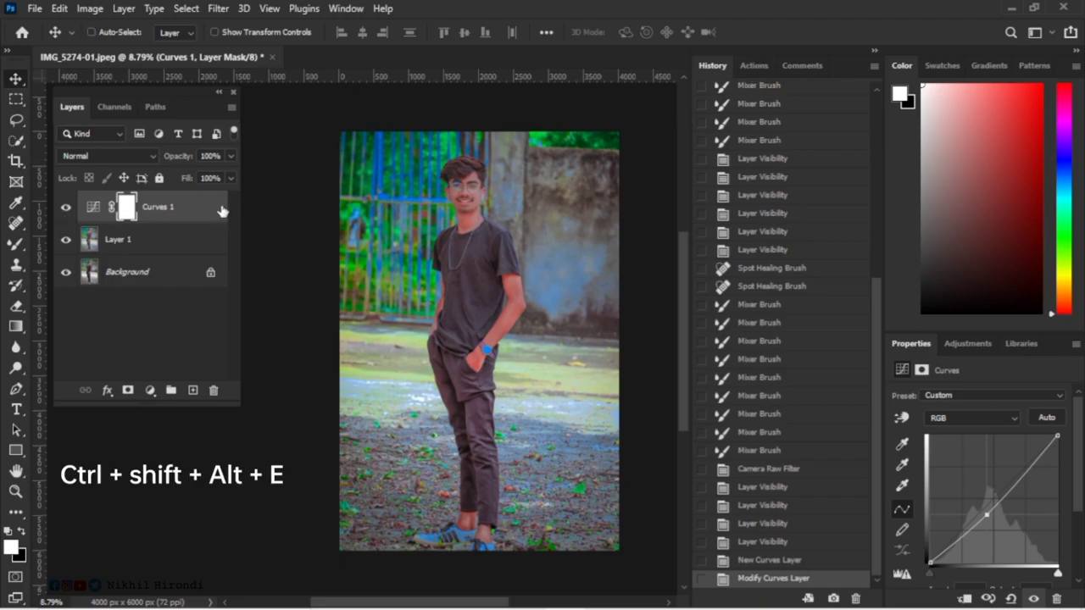
Stamp visible layers into Layer 2, duplicate it, and play the Wedding - Creamy > Creamy action.
{"action": "key", "text": "ctrl+shift+alt+e"}
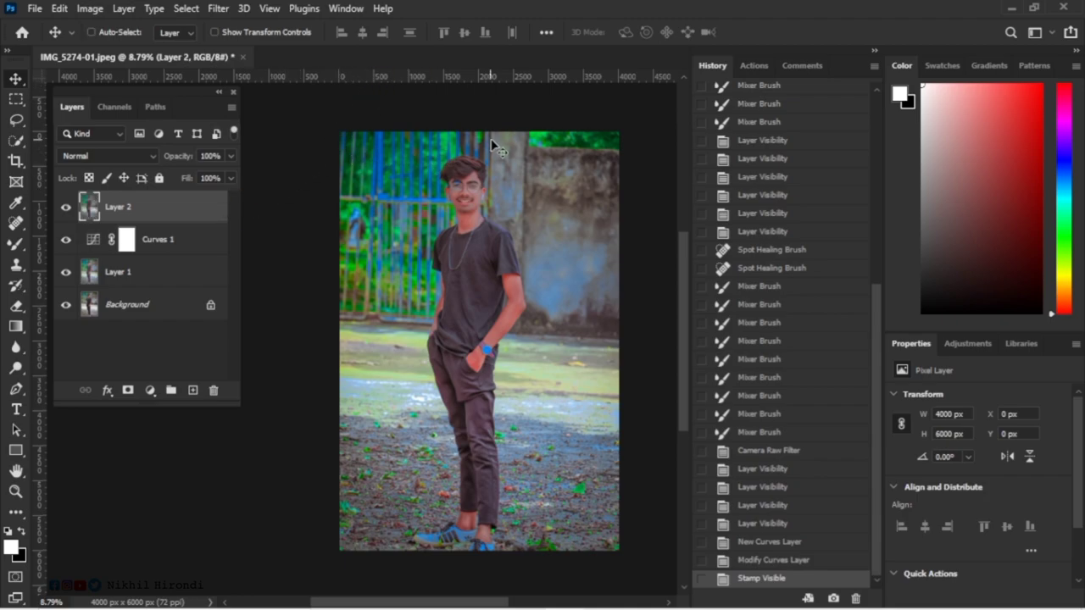
{"action": "key", "text": "ctrl+j"}
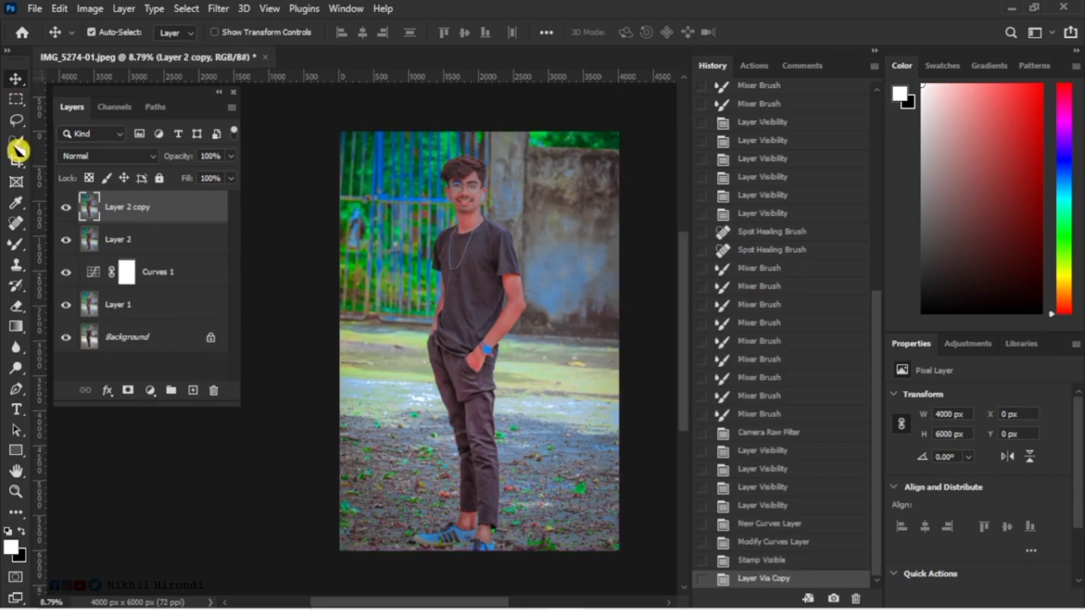
{"action": "left_click", "coordinate": [755, 65]}
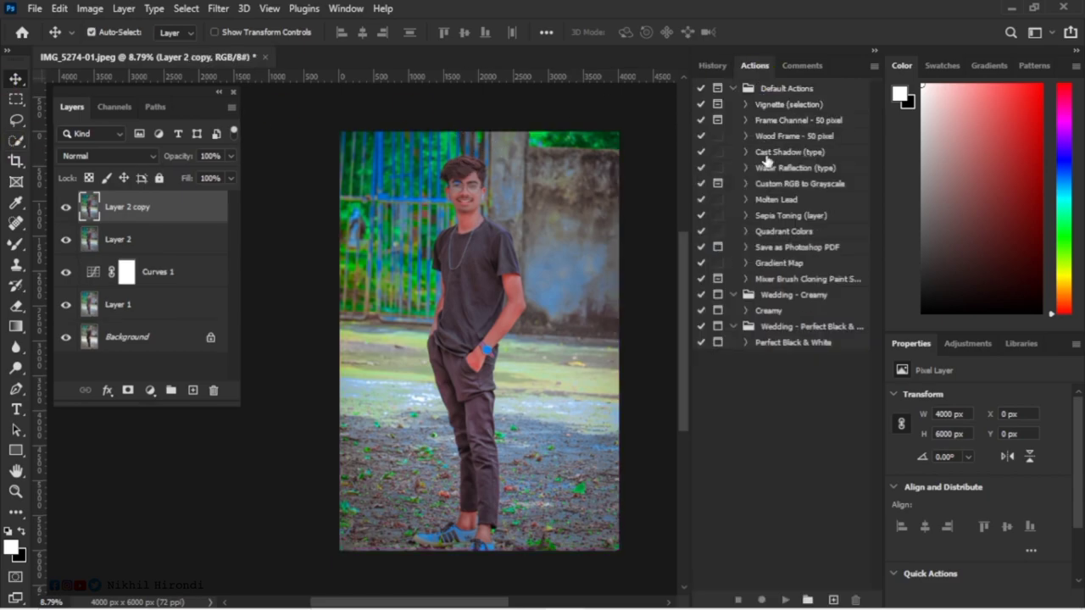
{"action": "left_click", "coordinate": [735, 295]}
{"action": "left_click", "coordinate": [763, 311]}
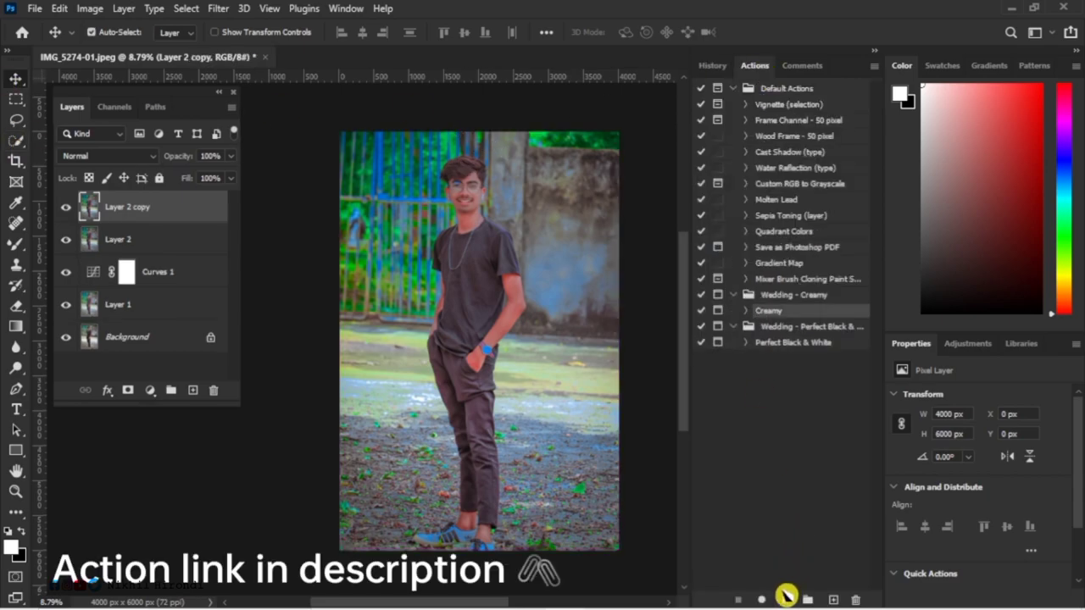
{"action": "left_click", "coordinate": [785, 598]}
{"action": "left_click", "coordinate": [682, 168]}
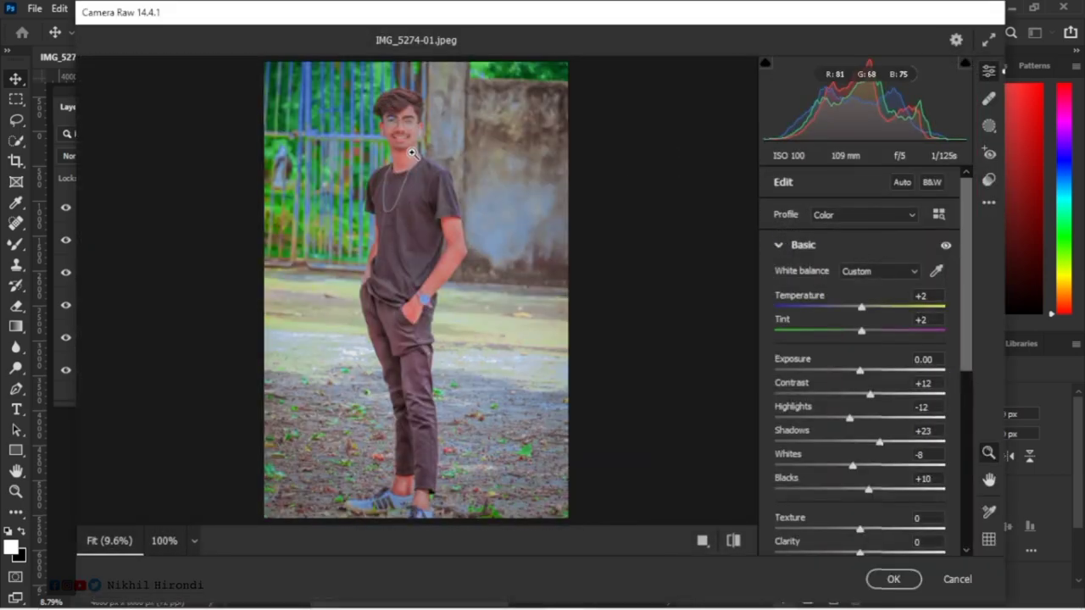
Show before/after previews side by side and zoom around the face and shirt.
{"action": "left_click", "coordinate": [702, 541]}
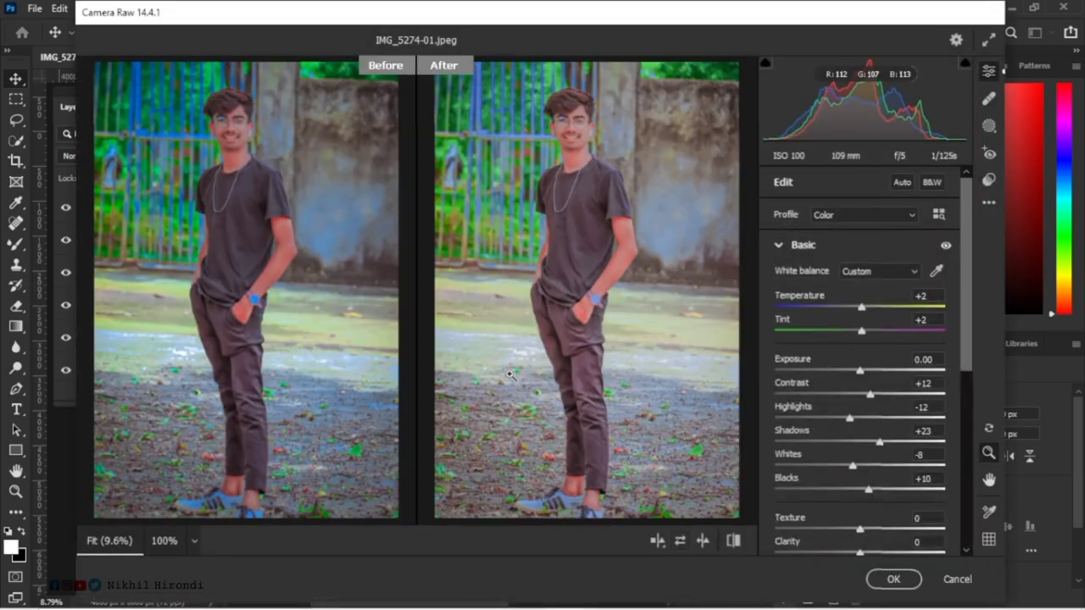
{"action": "left_click", "coordinate": [582, 136]}
{"action": "right_click", "coordinate": [581, 136]}
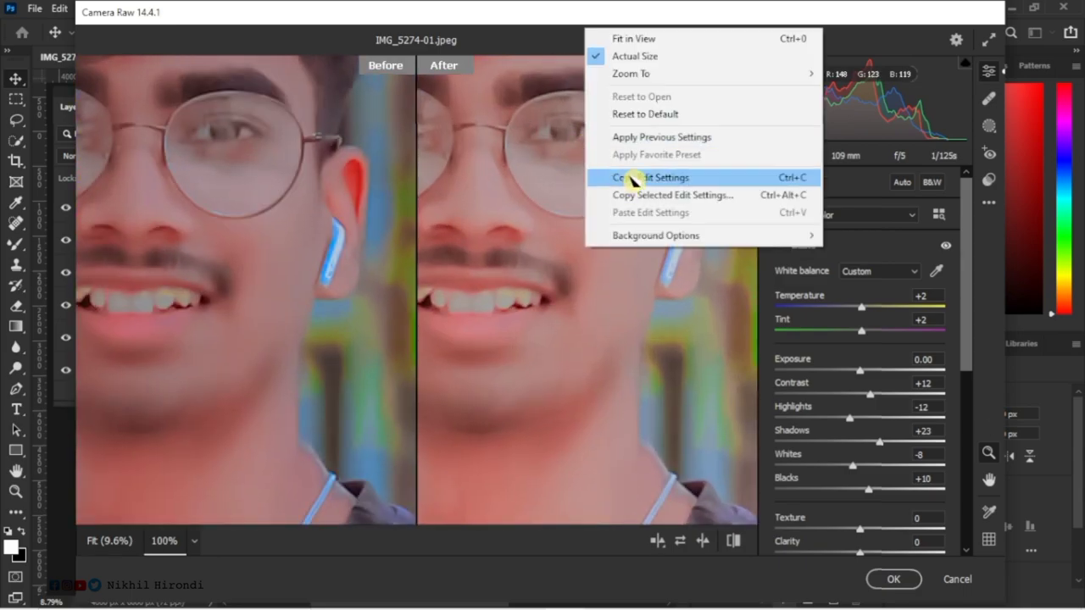
{"action": "left_click", "coordinate": [560, 227]}
{"action": "left_click", "coordinate": [582, 169]}
{"action": "scroll", "coordinate": [582, 170], "scroll_direction": "up", "scroll_amount": 2}
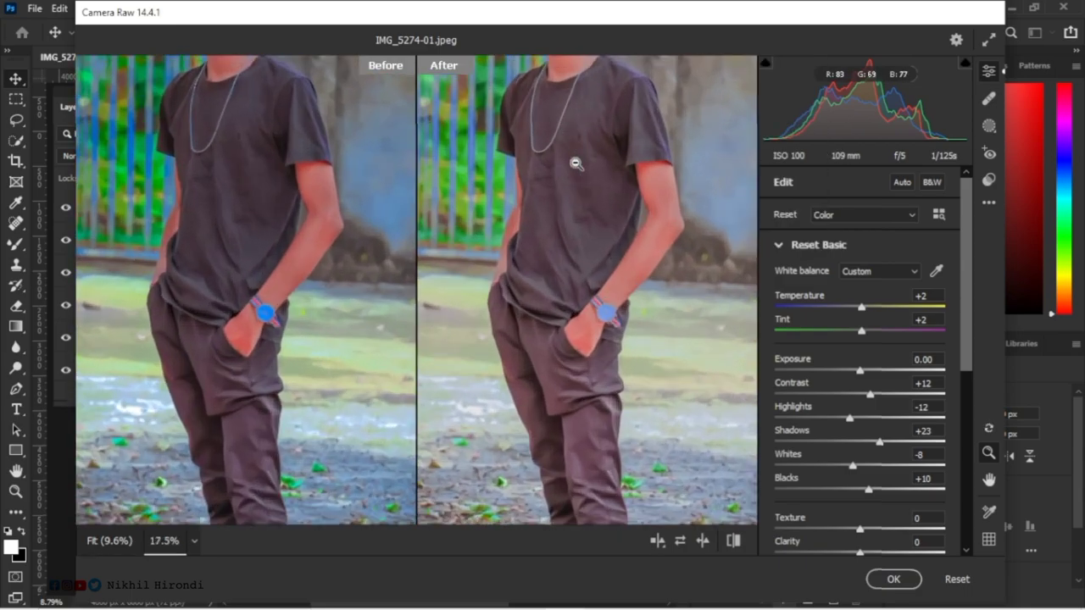
{"action": "scroll", "coordinate": [576, 164], "scroll_direction": "up", "scroll_amount": 1}
{"action": "scroll", "coordinate": [593, 201], "scroll_direction": "down", "scroll_amount": 3}
{"action": "scroll", "coordinate": [594, 203], "scroll_direction": "up", "scroll_amount": 1}
{"action": "scroll", "coordinate": [596, 203], "scroll_direction": "up", "scroll_amount": 1}
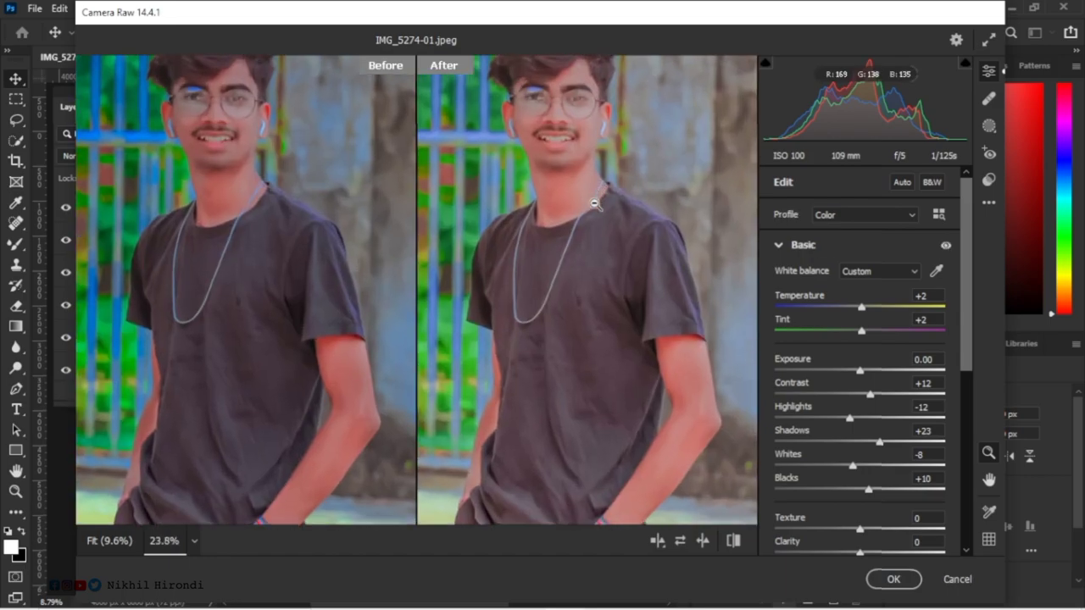
{"action": "scroll", "coordinate": [593, 206], "scroll_direction": "left", "scroll_amount": 2}
{"action": "scroll", "coordinate": [593, 200], "scroll_direction": "right", "scroll_amount": 2}
{"action": "scroll", "coordinate": [594, 206], "scroll_direction": "up", "scroll_amount": 1}
{"action": "scroll", "coordinate": [613, 214], "scroll_direction": "up", "scroll_amount": 1}
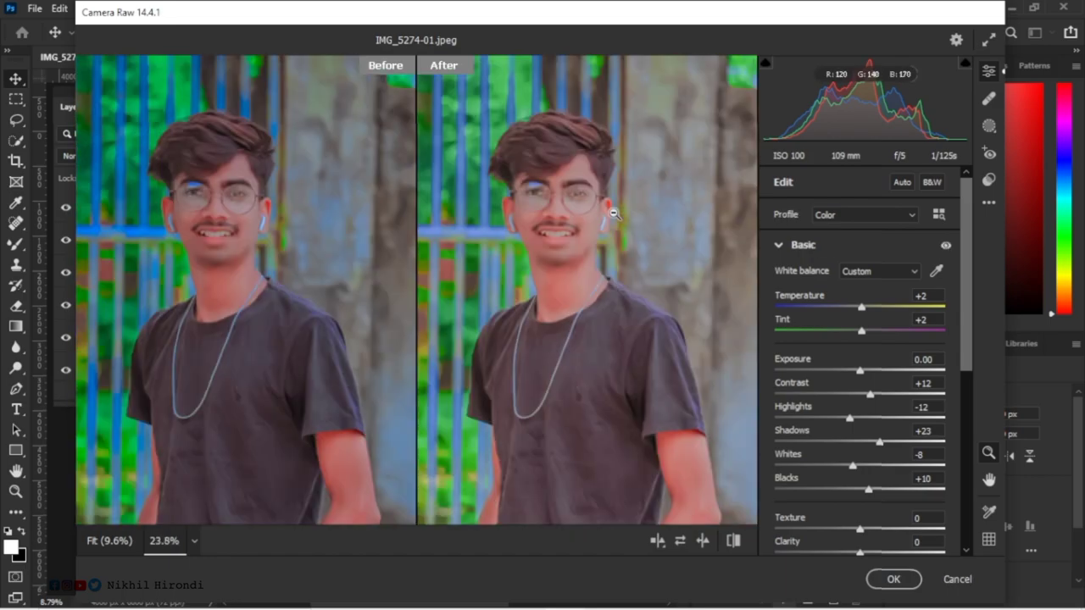
{"action": "scroll", "coordinate": [865, 354], "scroll_direction": "down", "scroll_amount": 4}
{"action": "scroll", "coordinate": [865, 353], "scroll_direction": "down", "scroll_amount": 2}
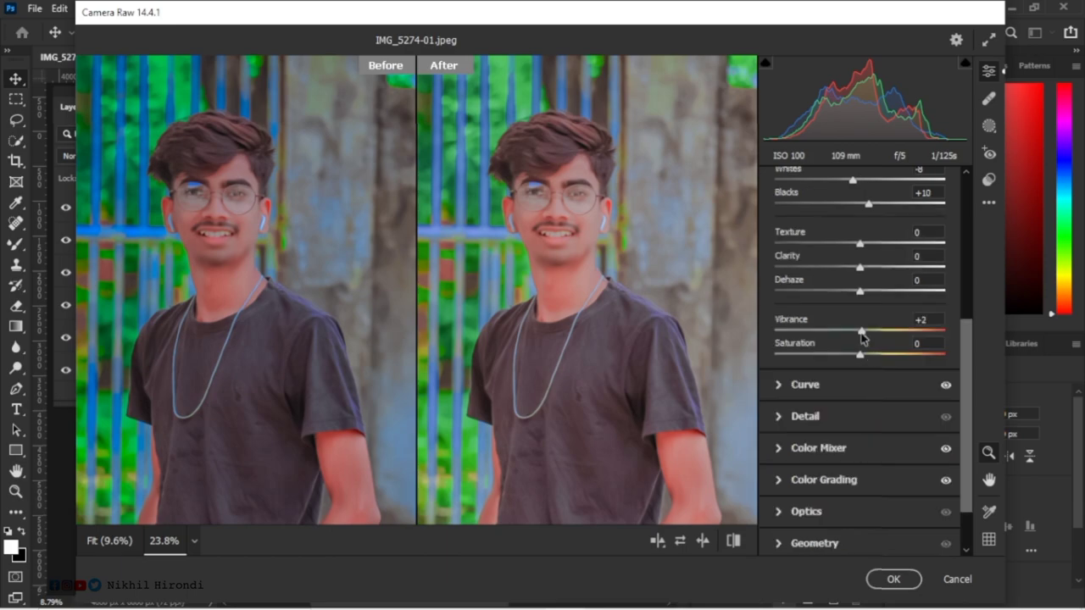
{"action": "scroll", "coordinate": [862, 335], "scroll_direction": "up", "scroll_amount": 2}
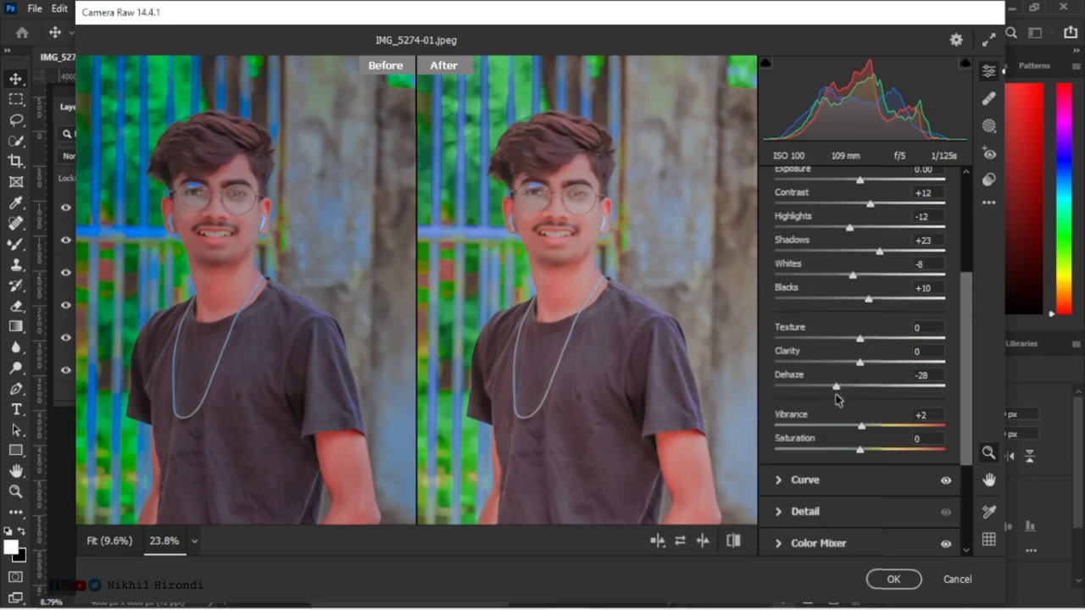
Try Dehaze at -100, then settle it at +31 with both previews fit to the window.
{"action": "left_click_drag", "start_coordinate": [817, 386], "coordinate": [627, 368]}
{"action": "right_click", "coordinate": [528, 329]}
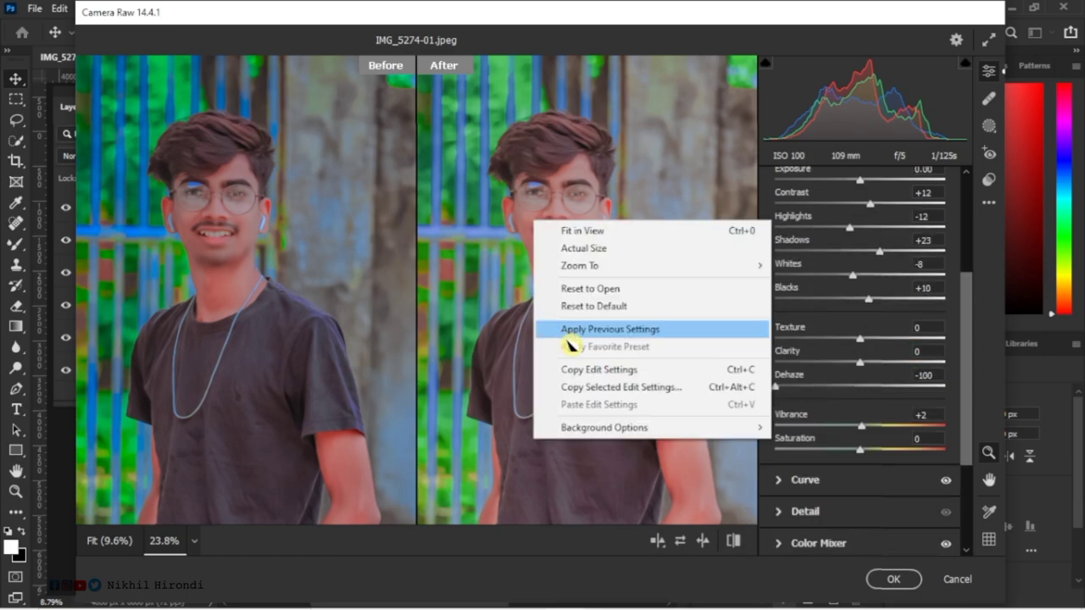
{"action": "left_click", "coordinate": [582, 231]}
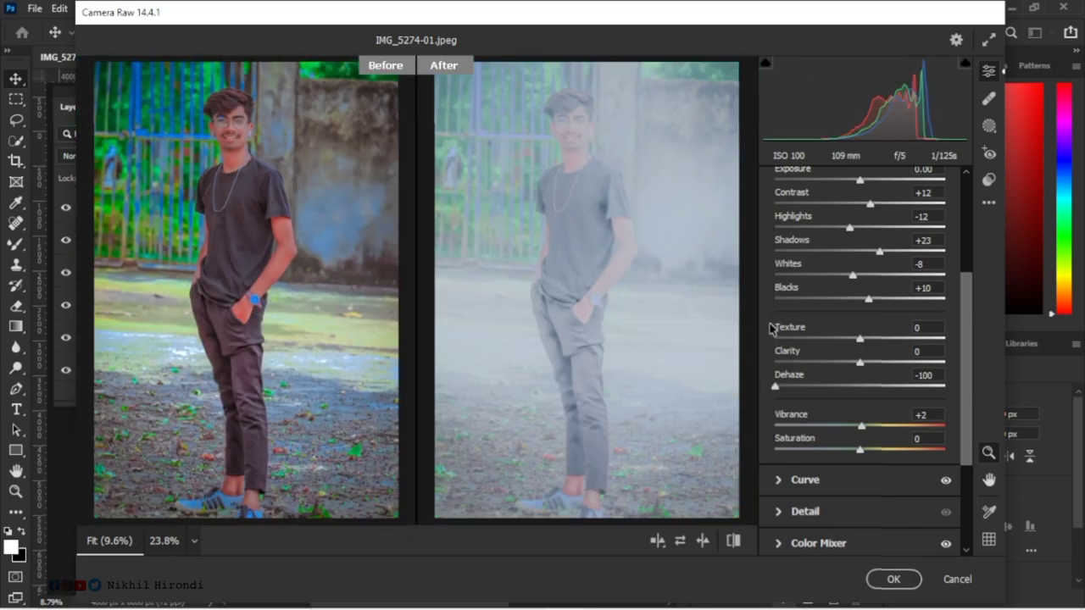
{"action": "left_click_drag", "start_coordinate": [826, 389], "coordinate": [886, 389]}
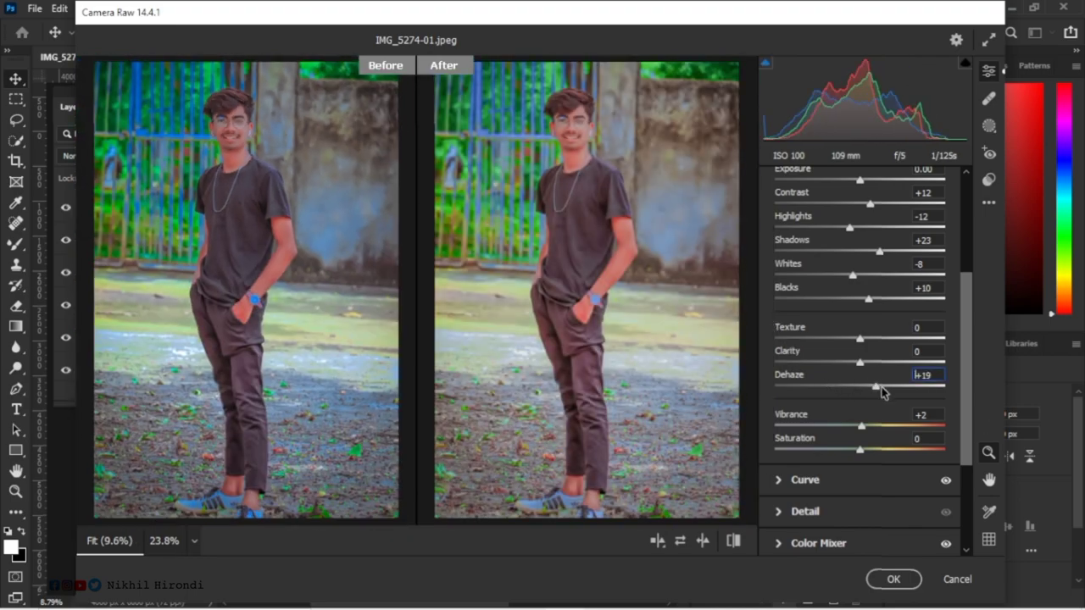
{"action": "left_click_drag", "start_coordinate": [884, 391], "coordinate": [887, 392]}
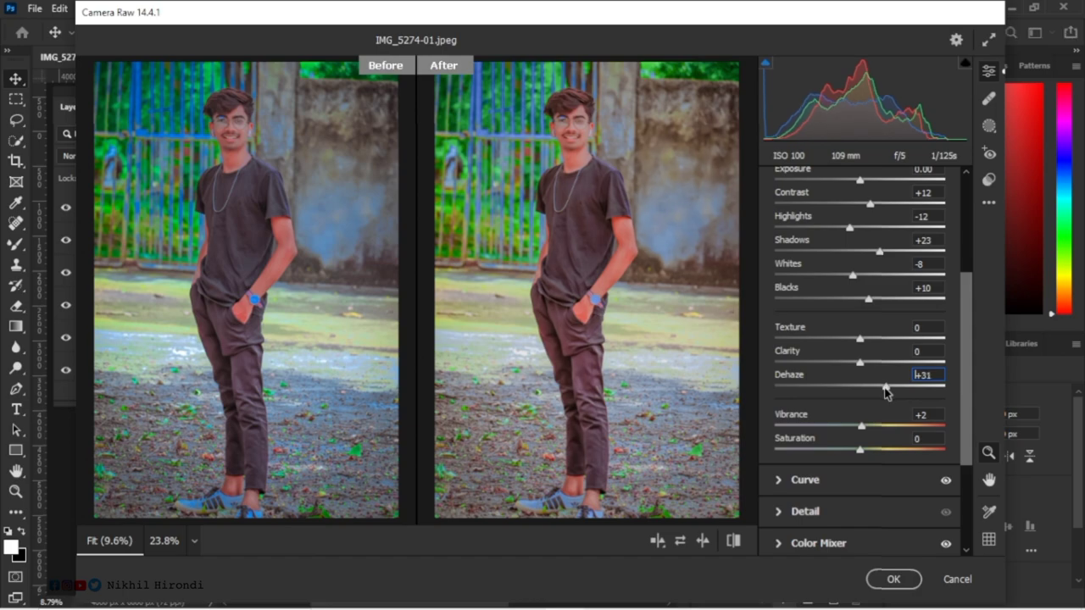
{"action": "scroll", "coordinate": [855, 387], "scroll_direction": "down", "scroll_amount": 3}
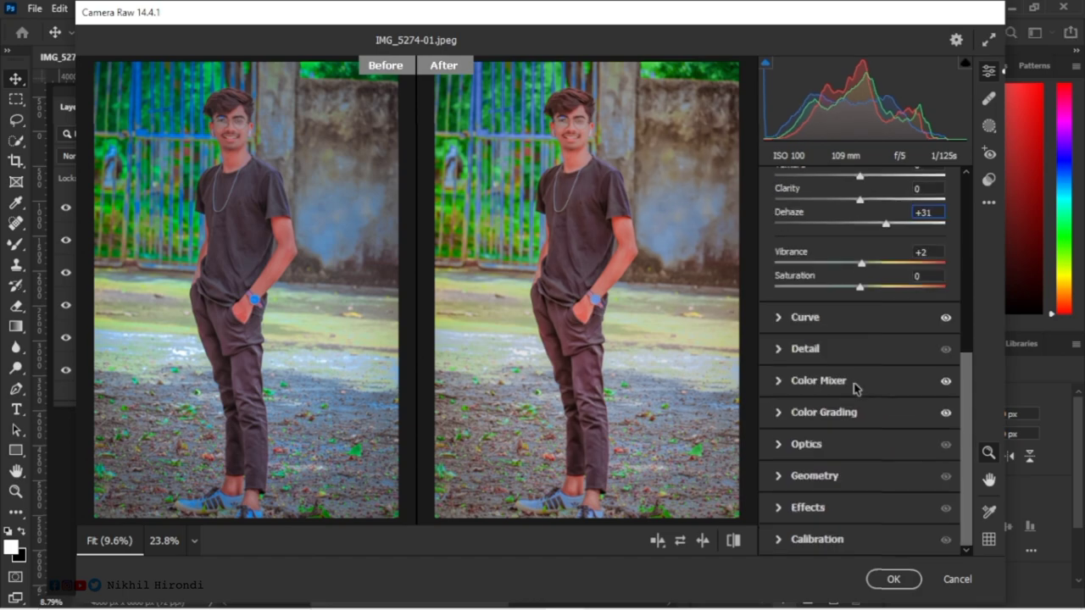
Review the Geometry, Optics, Detail, Effects and Calibration panels, then apply the Camera Raw changes.
{"action": "left_click", "coordinate": [778, 477]}
{"action": "left_click", "coordinate": [780, 436]}
{"action": "left_click", "coordinate": [781, 405]}
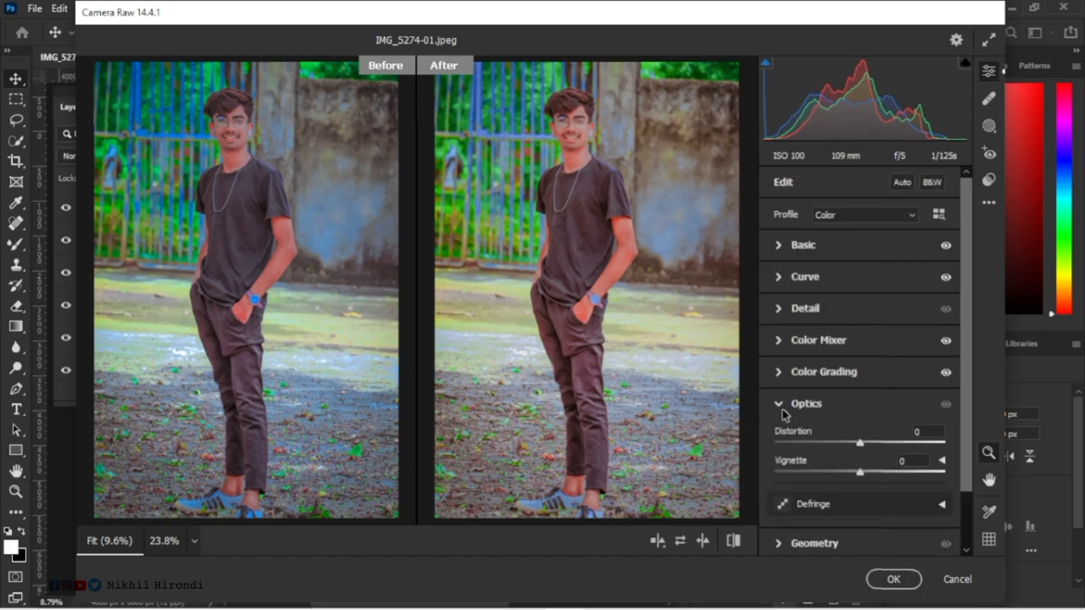
{"action": "left_click", "coordinate": [782, 406]}
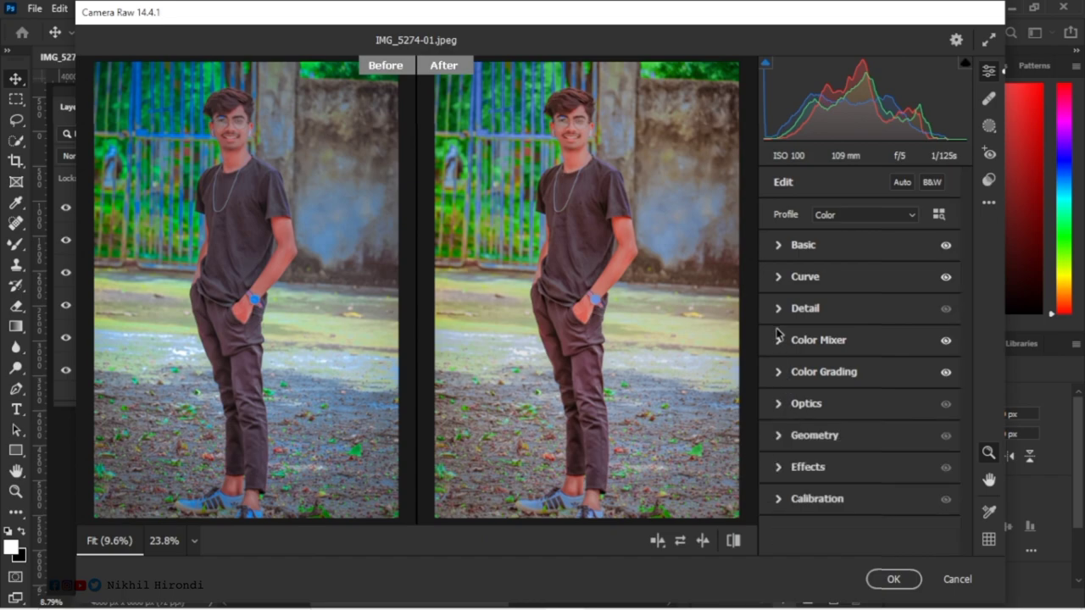
{"action": "left_click", "coordinate": [780, 310]}
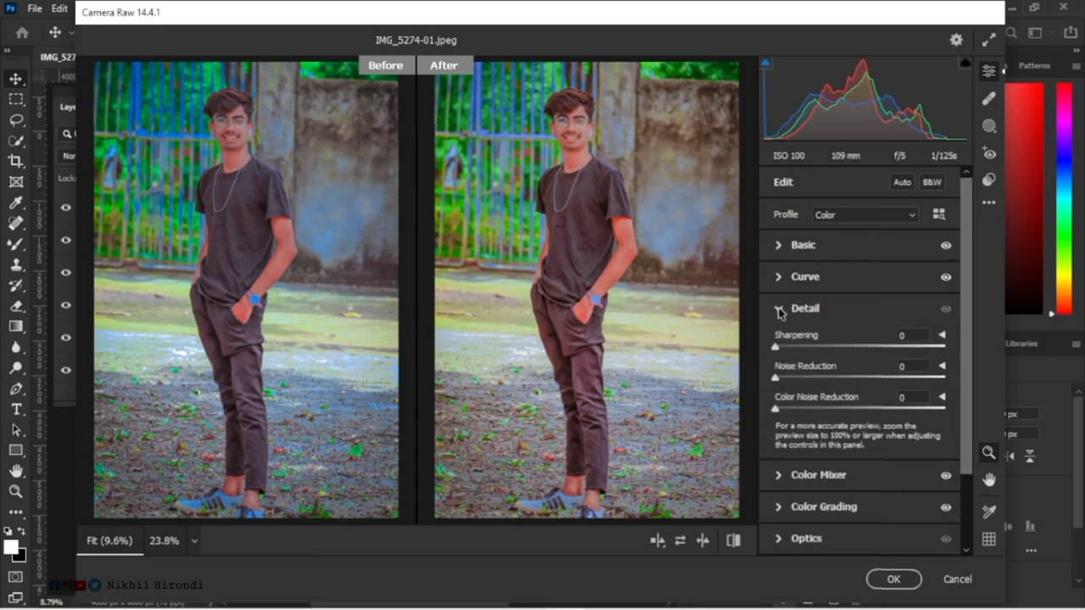
{"action": "left_click", "coordinate": [780, 310]}
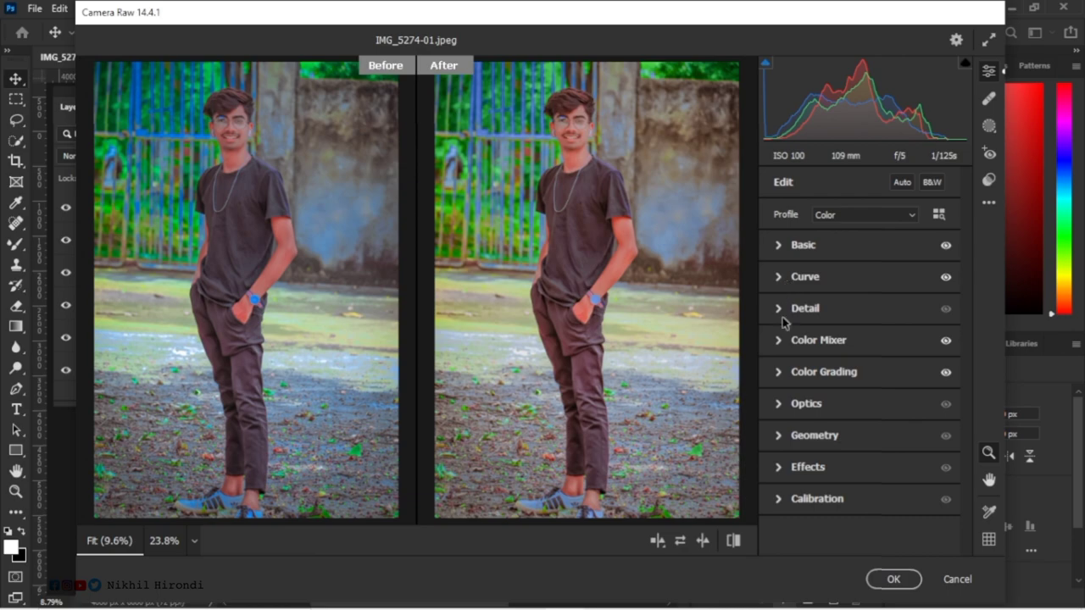
{"action": "left_click", "coordinate": [789, 469]}
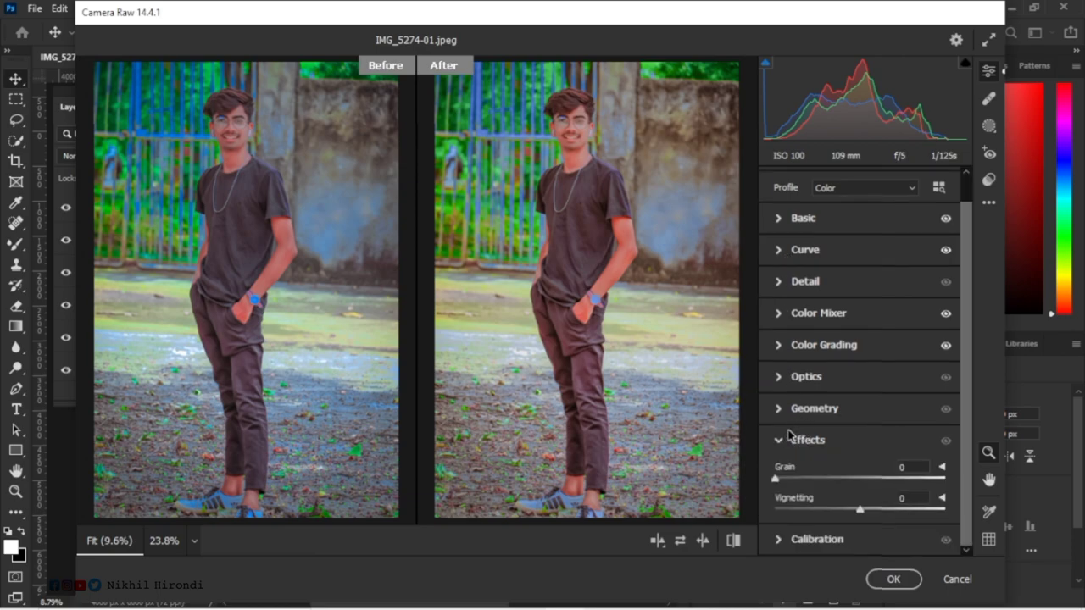
{"action": "left_click", "coordinate": [789, 438]}
{"action": "left_click", "coordinate": [791, 502]}
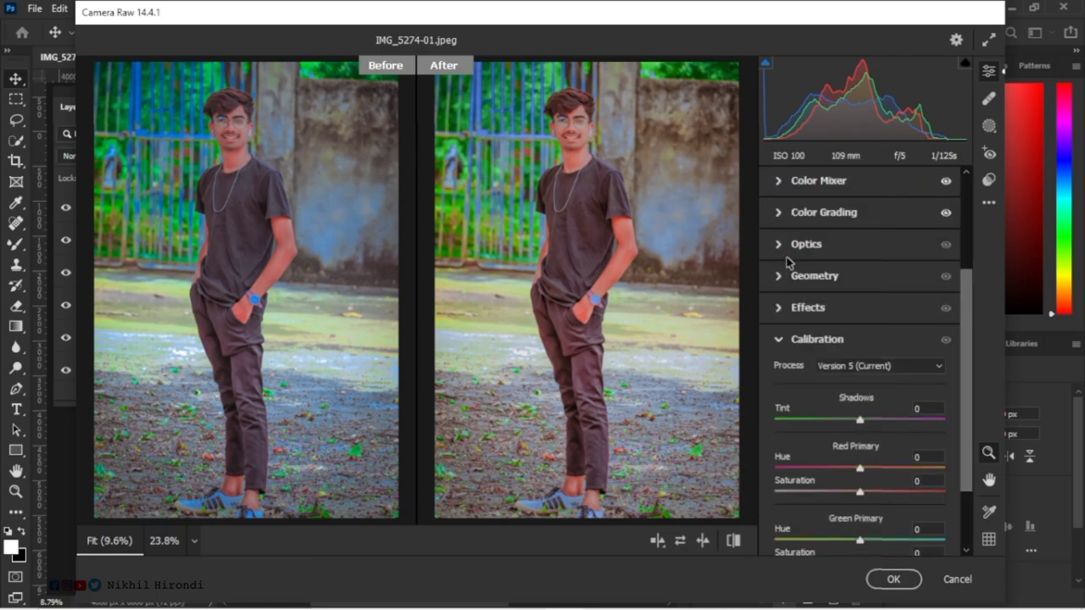
{"action": "left_click", "coordinate": [780, 340]}
{"action": "left_click", "coordinate": [904, 583]}
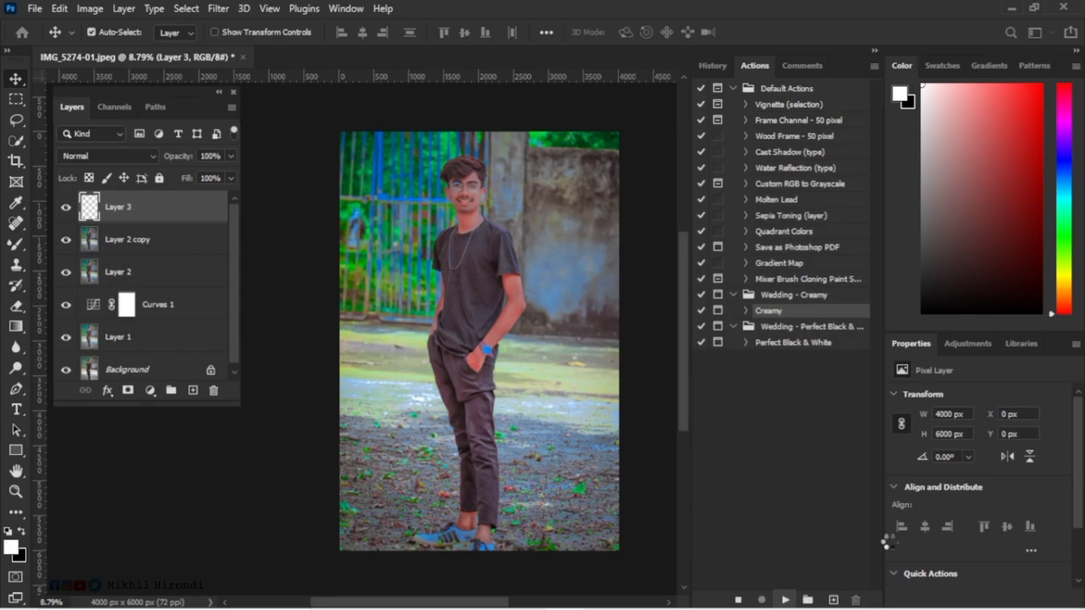
Accept the layer name Creamy and compare the graded look with the original twice.
{"action": "left_click", "coordinate": [650, 189]}
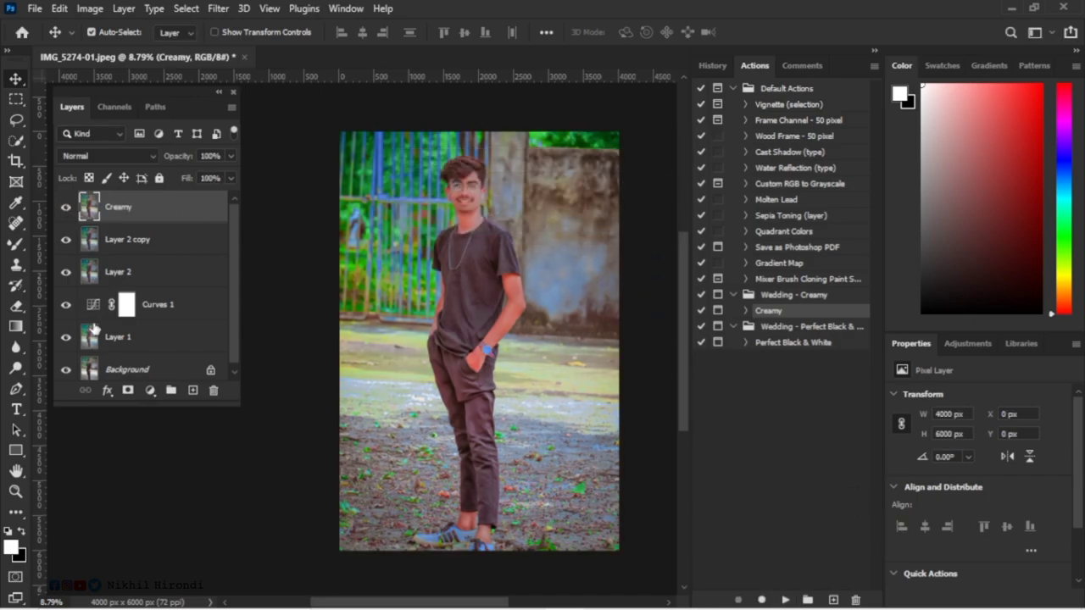
{"action": "left_click", "coordinate": [66, 374], "text": "alt"}
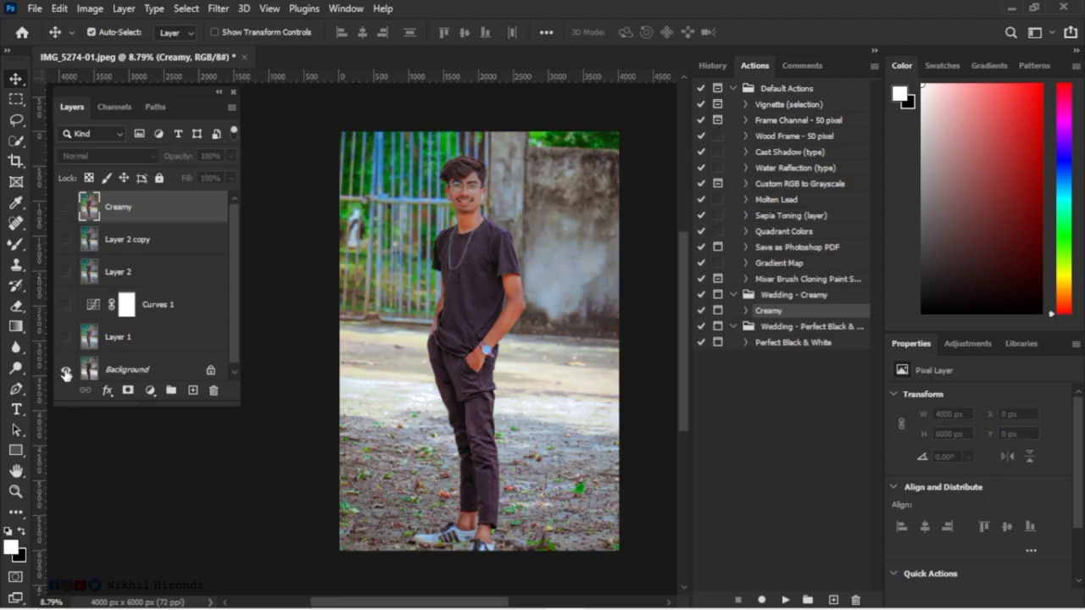
{"action": "left_click", "coordinate": [66, 374], "text": "alt"}
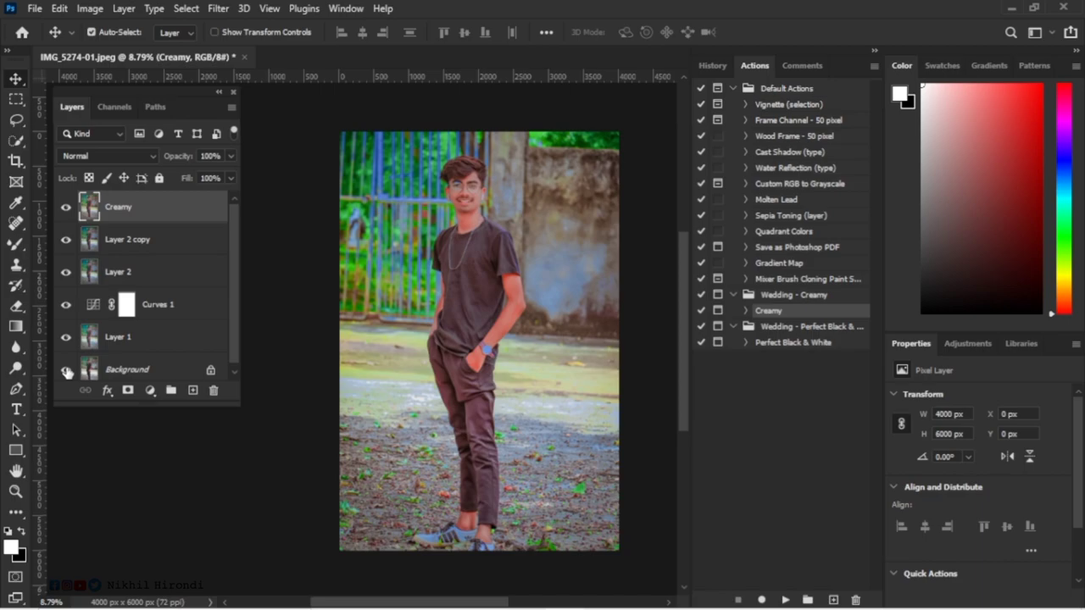
{"action": "left_click", "coordinate": [67, 373], "text": "alt"}
{"action": "left_click", "coordinate": [67, 373], "text": "alt"}
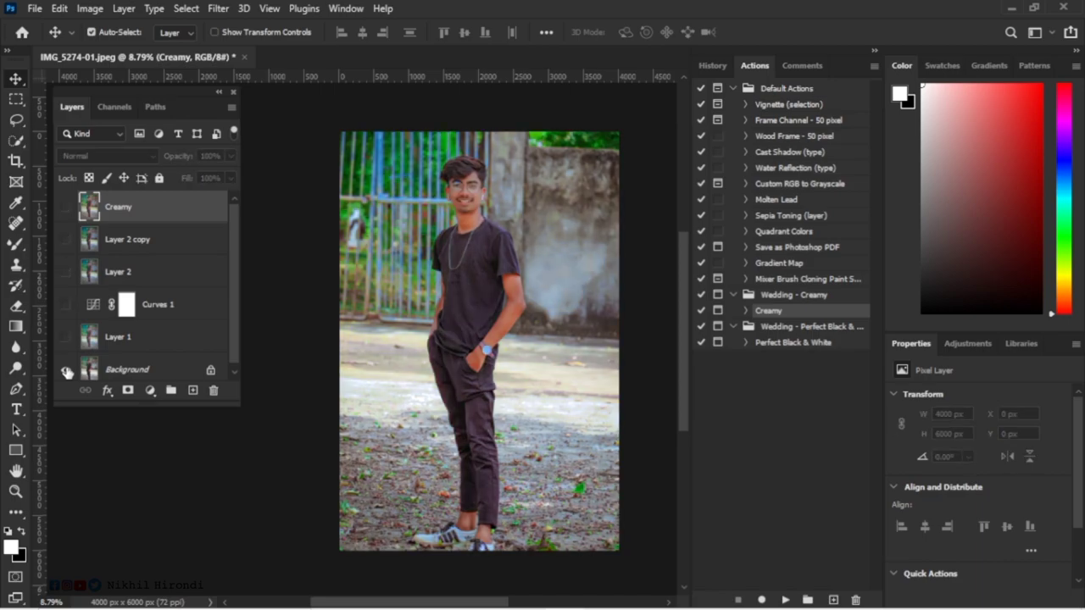
Scroll around the image and make the Creamy layer active.
{"action": "scroll", "coordinate": [465, 238], "scroll_direction": "up", "scroll_amount": 2}
{"action": "scroll", "coordinate": [465, 238], "scroll_direction": "down", "scroll_amount": 1}
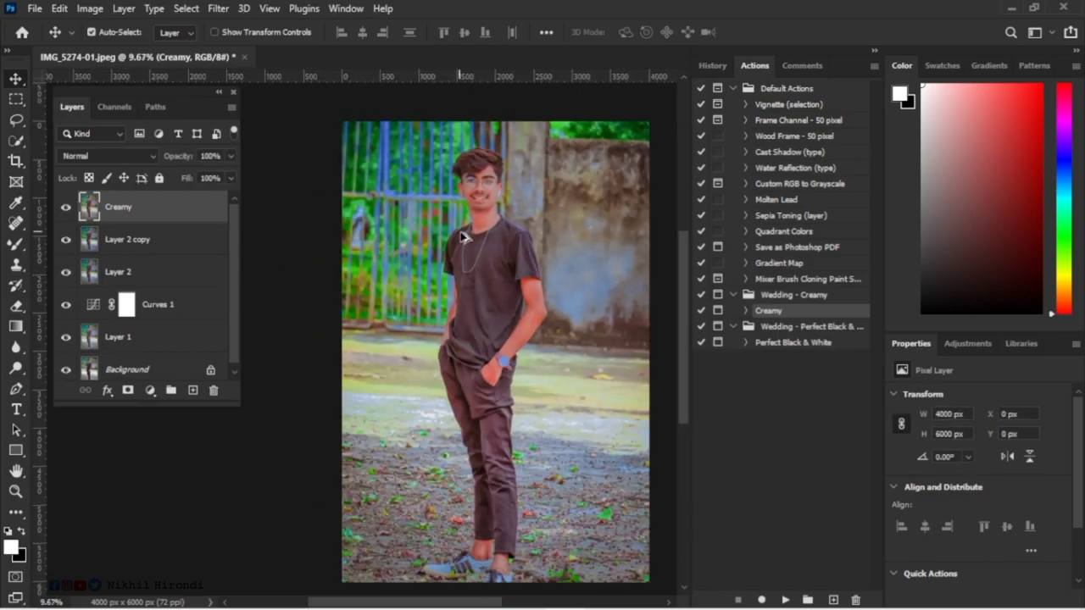
{"action": "scroll", "coordinate": [463, 237], "scroll_direction": "down", "scroll_amount": 1}
{"action": "scroll", "coordinate": [496, 206], "scroll_direction": "up", "scroll_amount": 2}
{"action": "scroll", "coordinate": [499, 206], "scroll_direction": "up", "scroll_amount": 4}
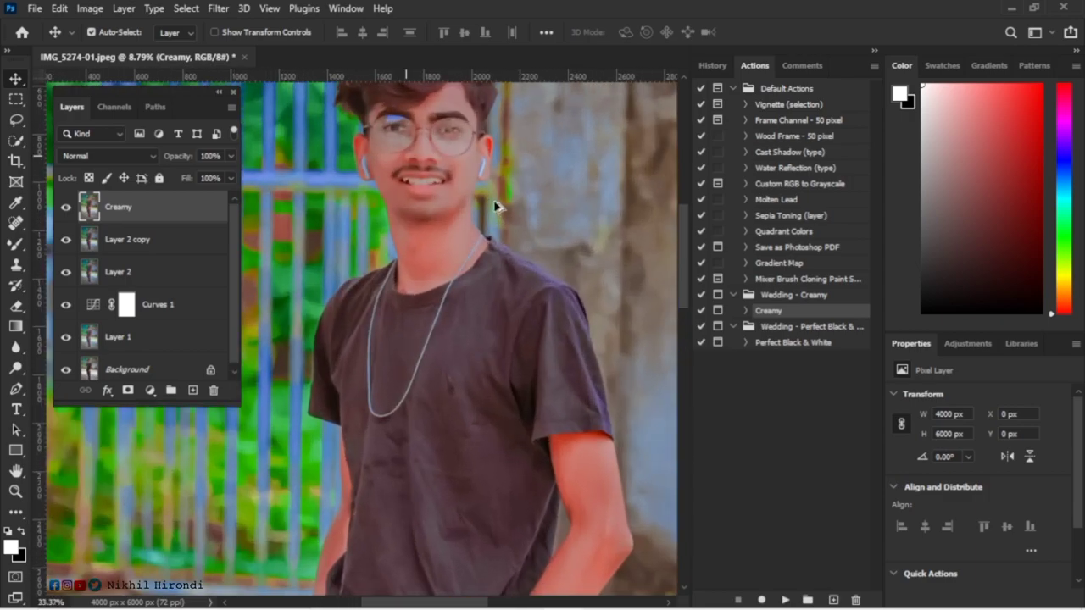
{"action": "scroll", "coordinate": [496, 206], "scroll_direction": "down", "scroll_amount": 4}
{"action": "scroll", "coordinate": [496, 206], "scroll_direction": "down", "scroll_amount": 1}
{"action": "scroll", "coordinate": [497, 206], "scroll_direction": "down", "scroll_amount": 1}
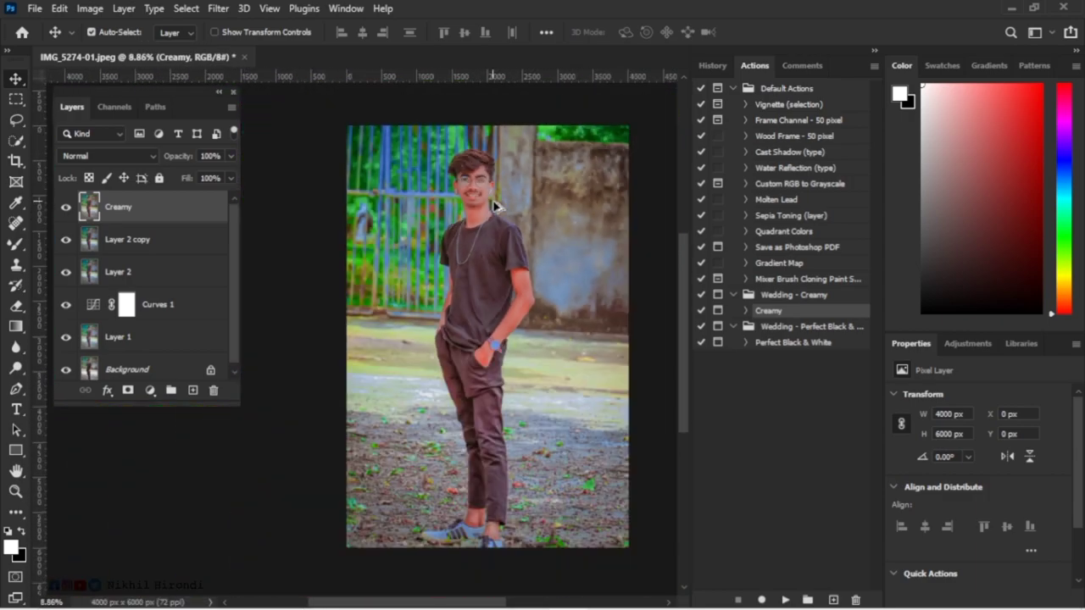
{"action": "scroll", "coordinate": [497, 206], "scroll_direction": "up", "scroll_amount": 1}
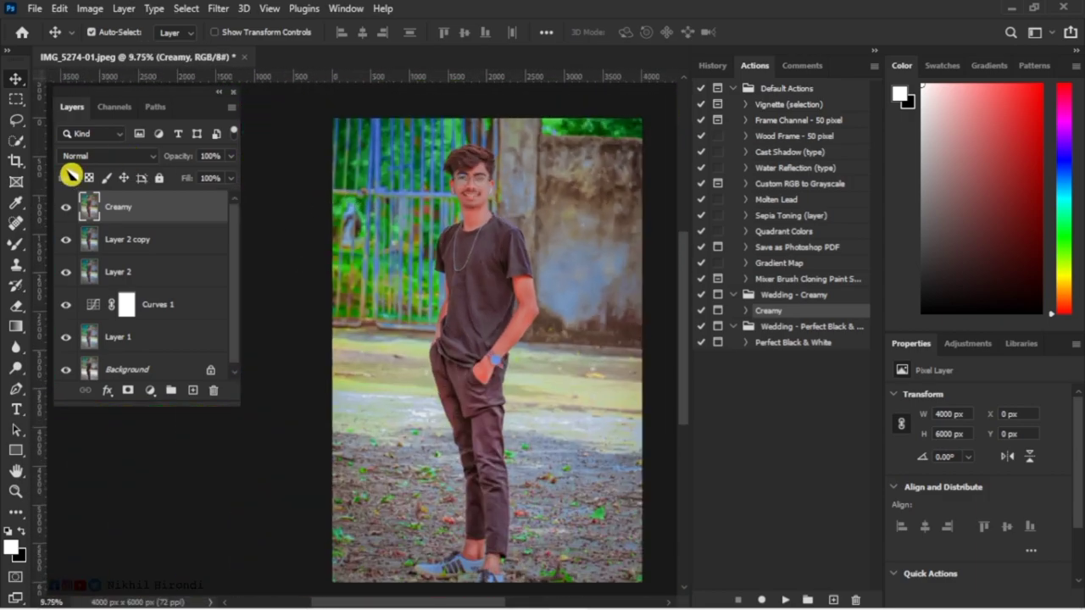
{"action": "left_click", "coordinate": [74, 191]}
Merge all visible layers into a single Background layer with Ctrl+Shift+E, then start Save As.
{"action": "key", "text": "ctrl+shift+e"}
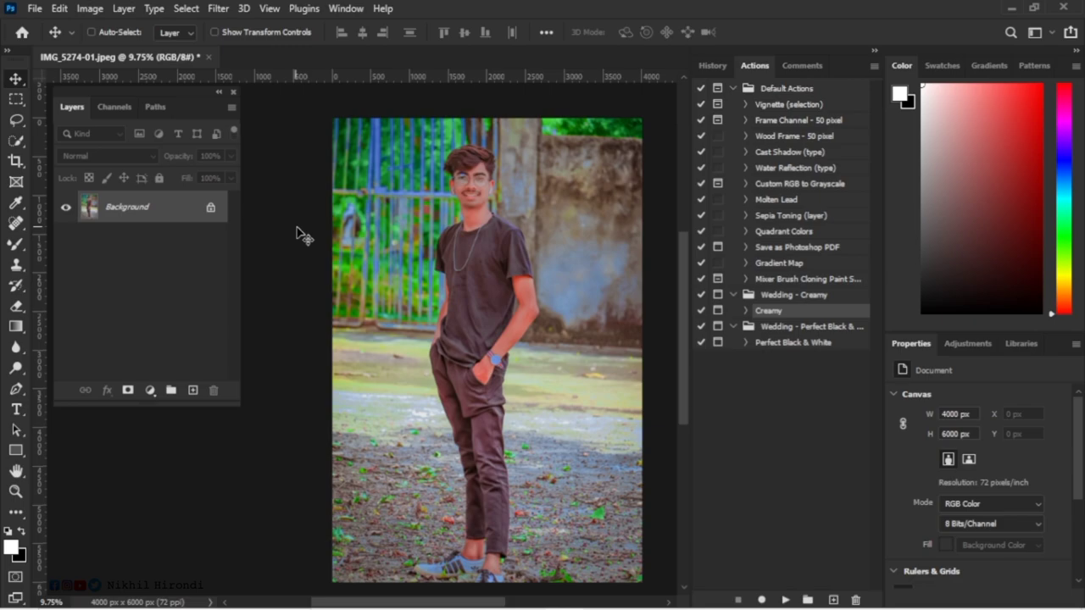
{"action": "key", "text": "ctrl+shift+s"}
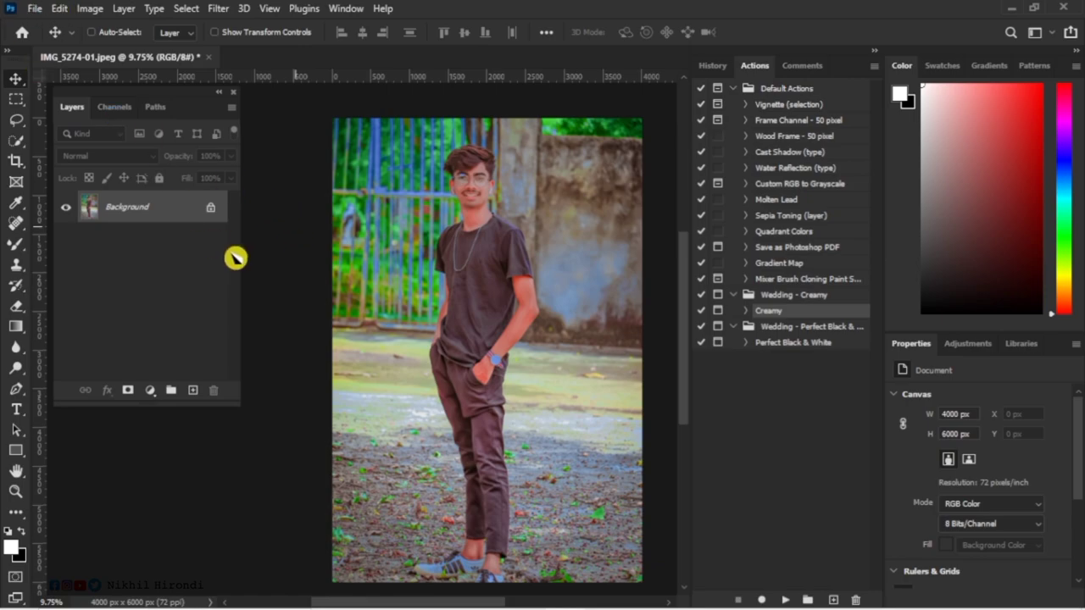
Insert 'nik' into the file name and save IMGnik_5274-01.jpg at JPEG Quality 12, Maximum.
{"action": "key", "text": "ctrl+shift+s"}
{"action": "left_click", "coordinate": [143, 299]}
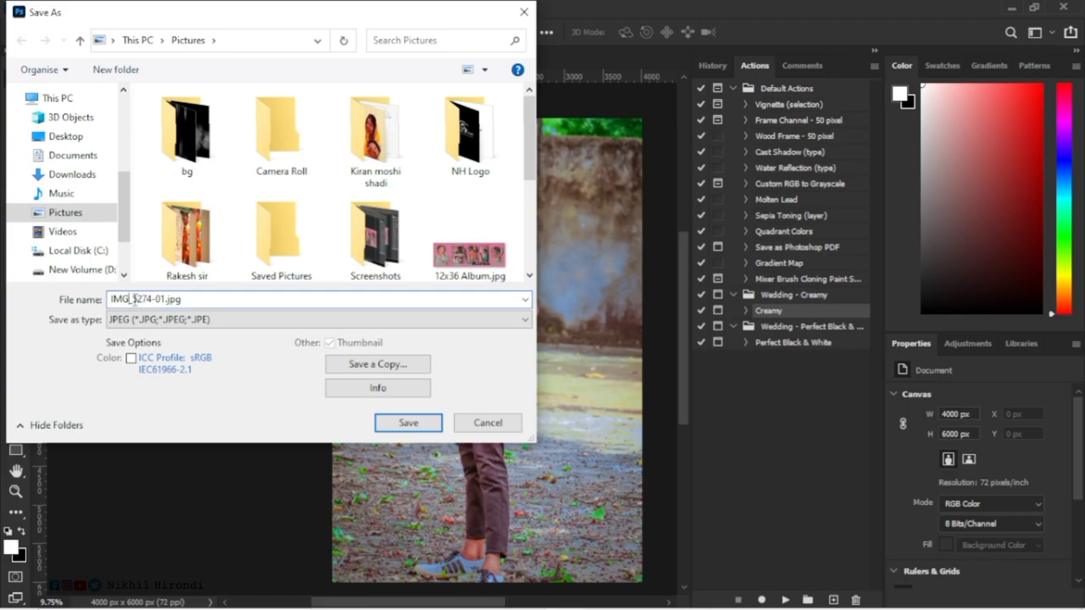
{"action": "type", "text": "nik"}
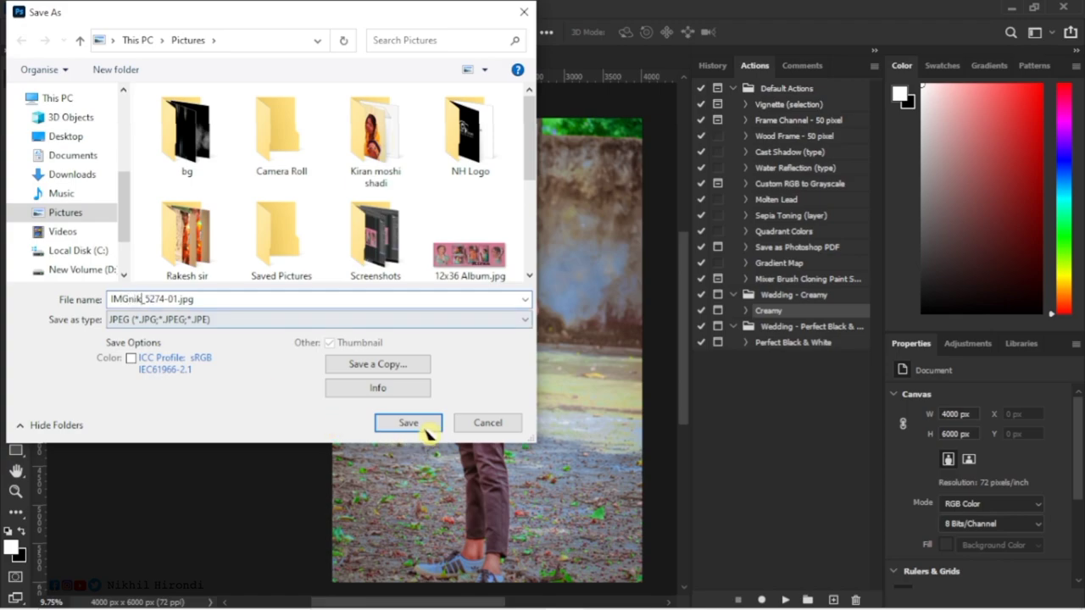
{"action": "left_click", "coordinate": [429, 420]}
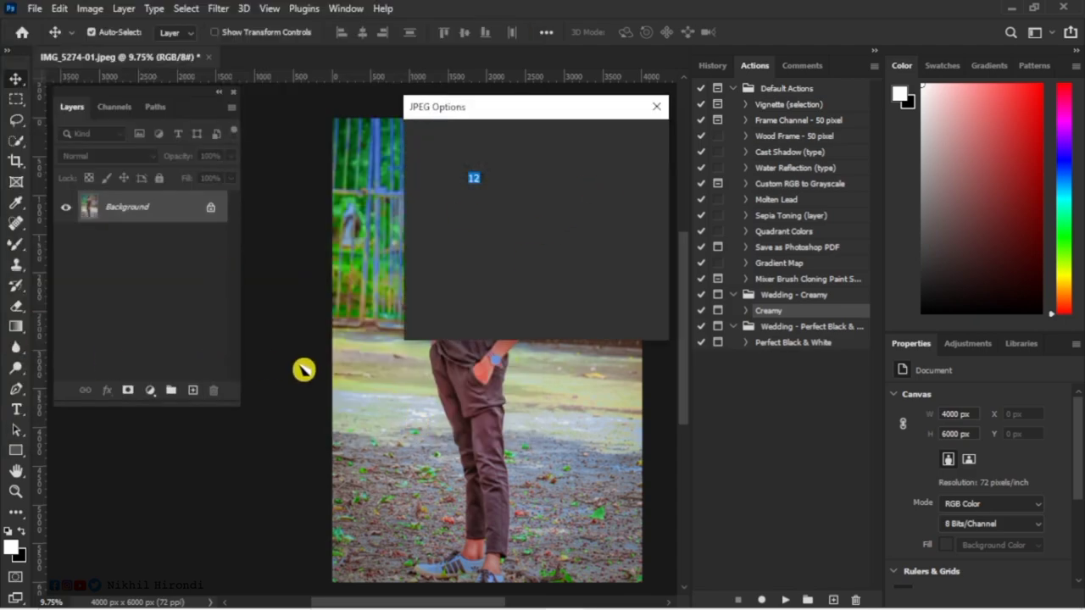
{"action": "mouse_move", "coordinate": [545, 112]}
{"action": "left_mouse_down"}
{"action": "mouse_move", "coordinate": [776, 376]}
{"action": "mouse_move", "coordinate": [424, 281]}
{"action": "left_mouse_up"}
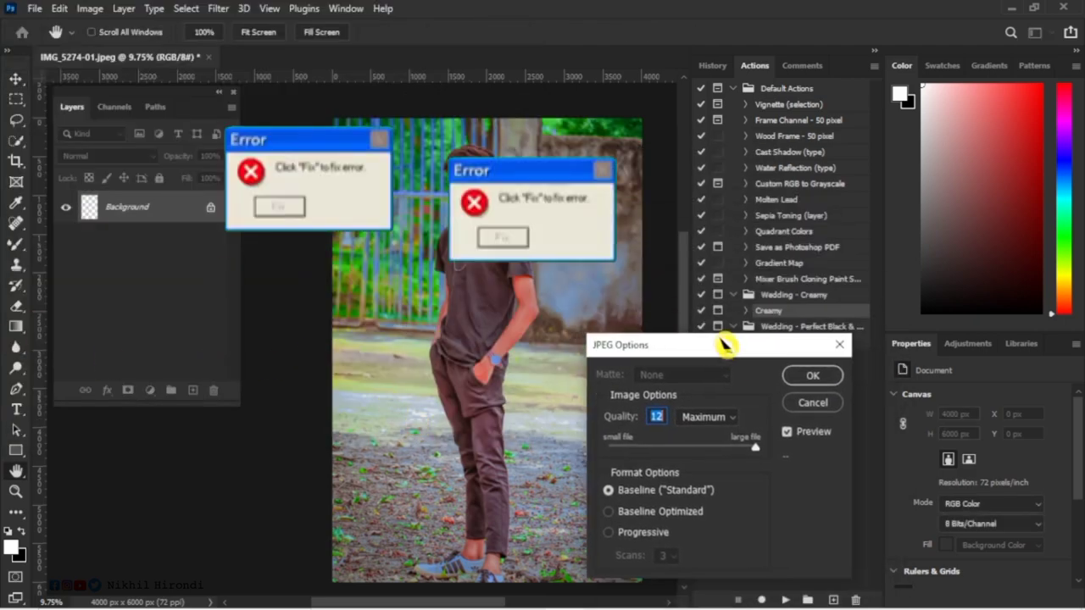
{"action": "left_click", "coordinate": [507, 305]}
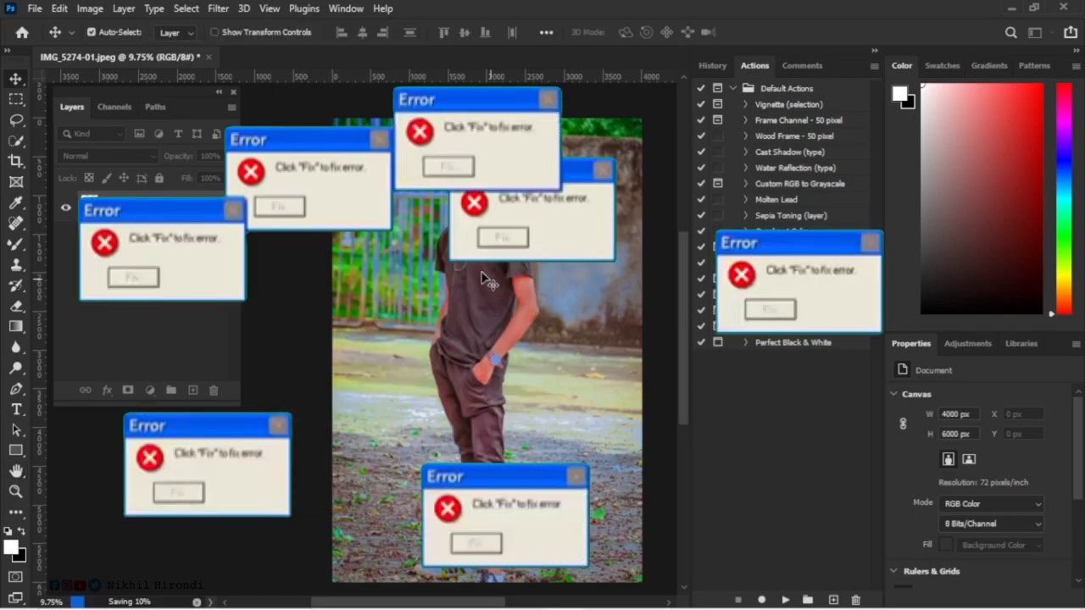